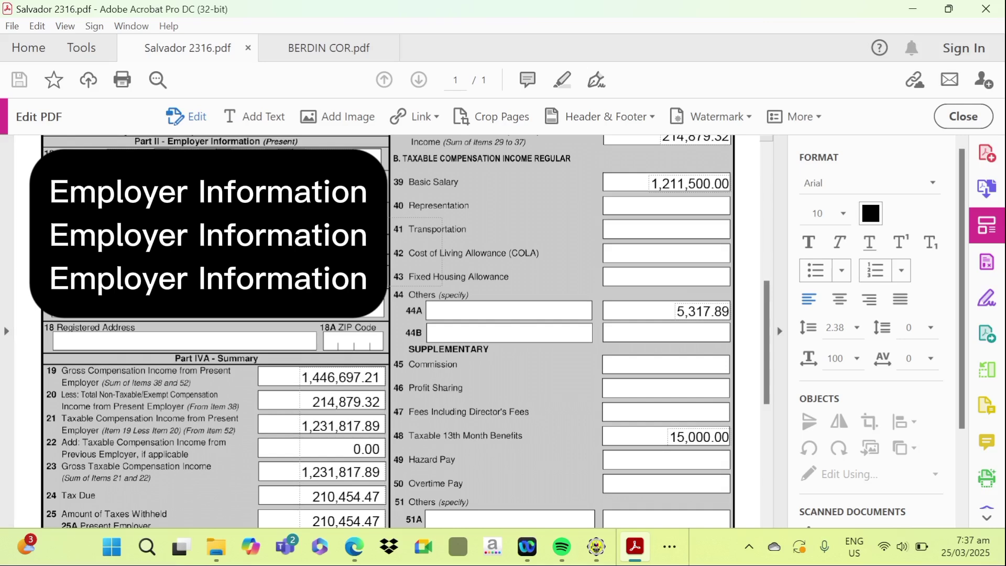
Examine the Part IVA summary and taxable compensation amounts in the employee's Form 2316 PDF
{"action": "scroll", "coordinate": [406, 330], "scroll_direction": "down", "scroll_amount": 3}
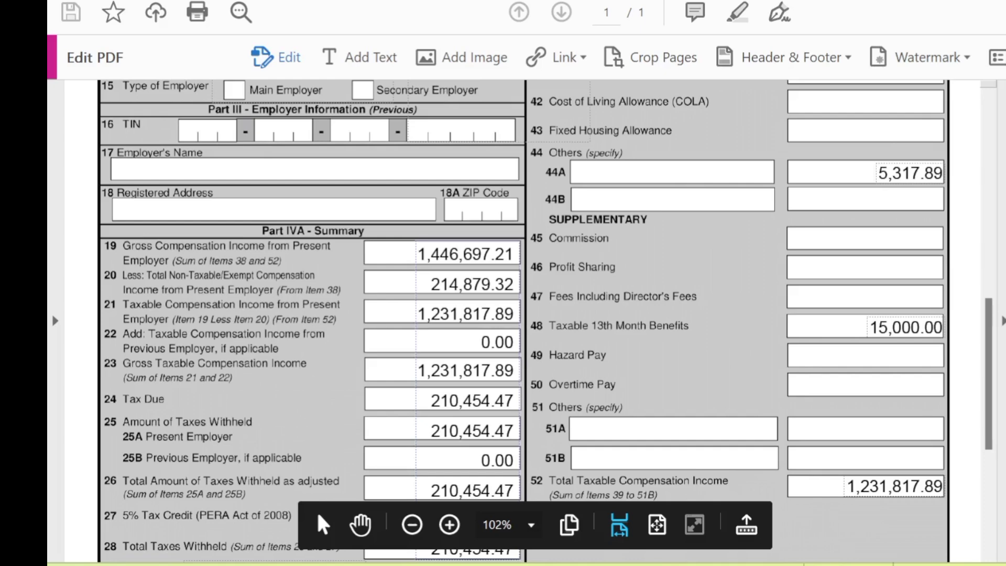
{"action": "mouse_move", "coordinate": [822, 565]}
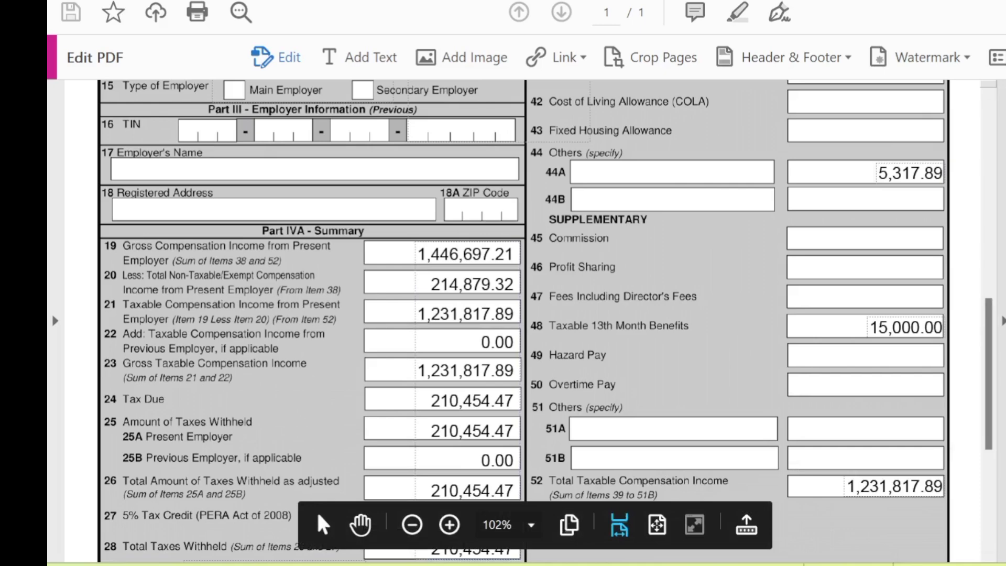
{"action": "key", "text": "ctrl+plus"}
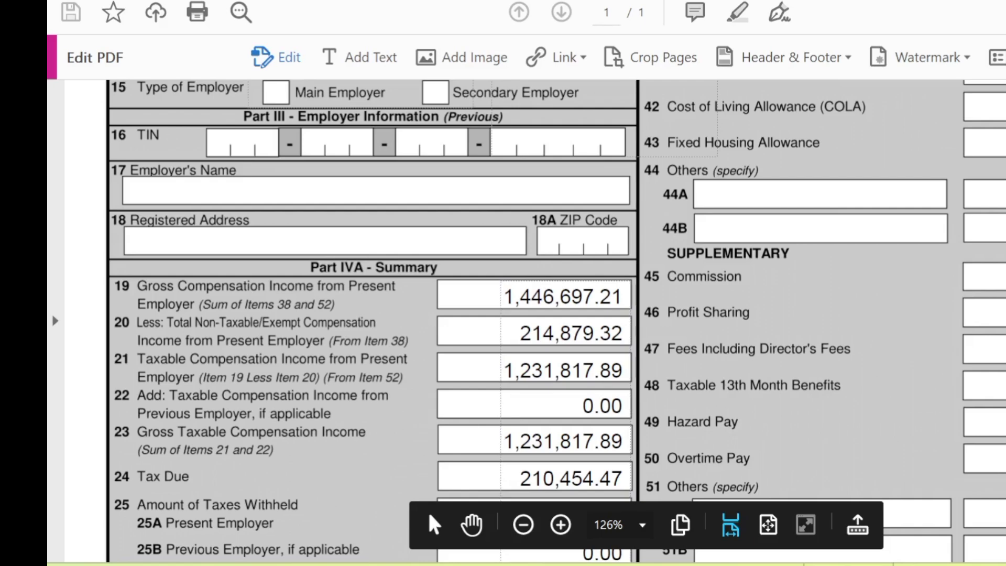
{"action": "mouse_move", "coordinate": [779, 565]}
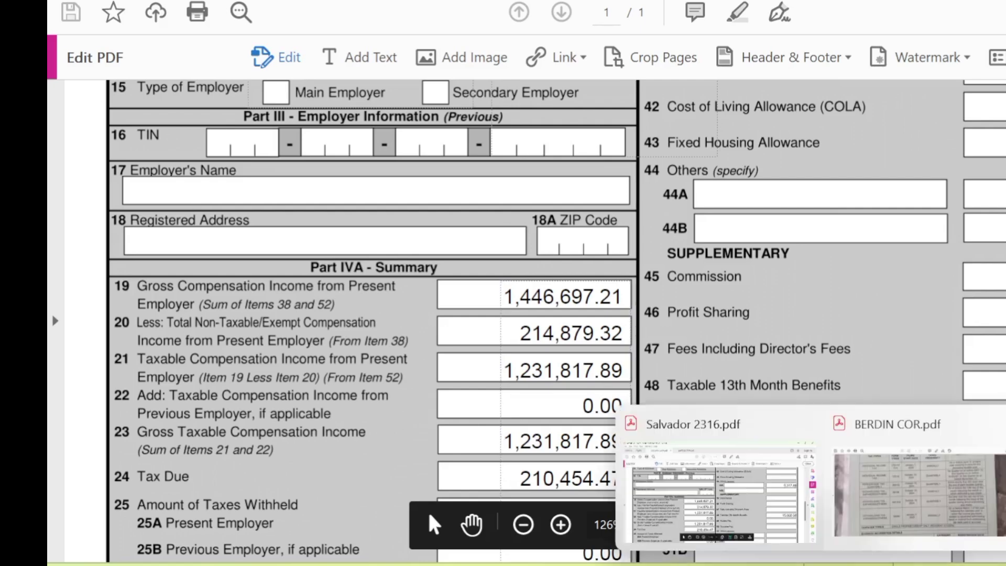
Switch to Google Sheets and examine the Mixed Income Earner computation and the monthly figures on the GROSS SALES sheet
{"action": "left_click", "coordinate": [482, 565]}
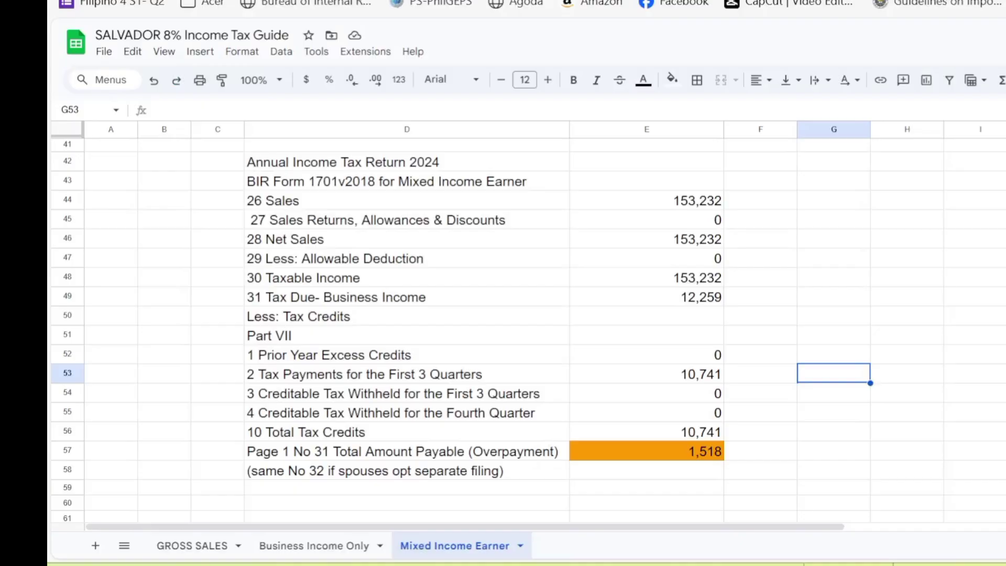
{"action": "left_click", "coordinate": [406, 297]}
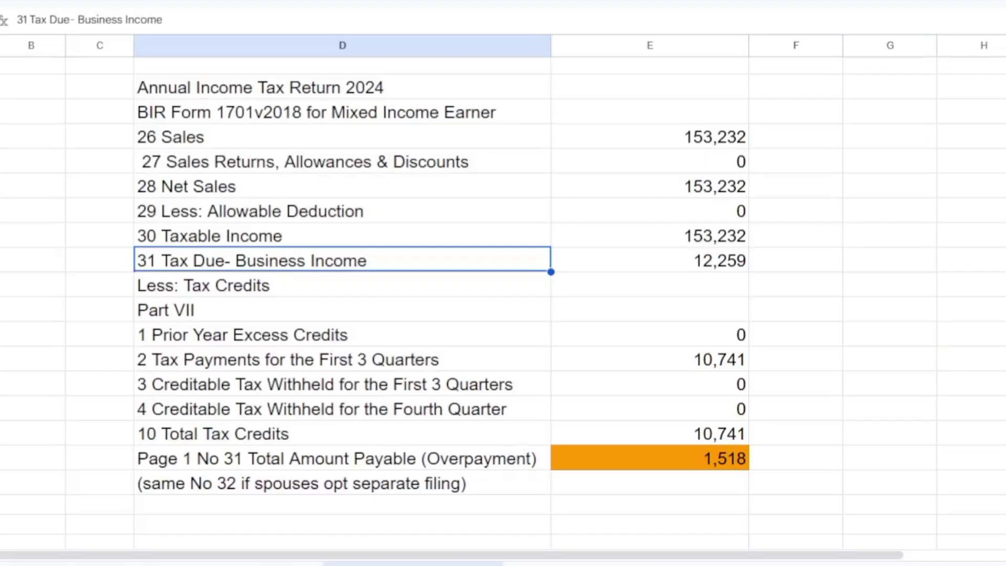
{"action": "left_click", "coordinate": [649, 136]}
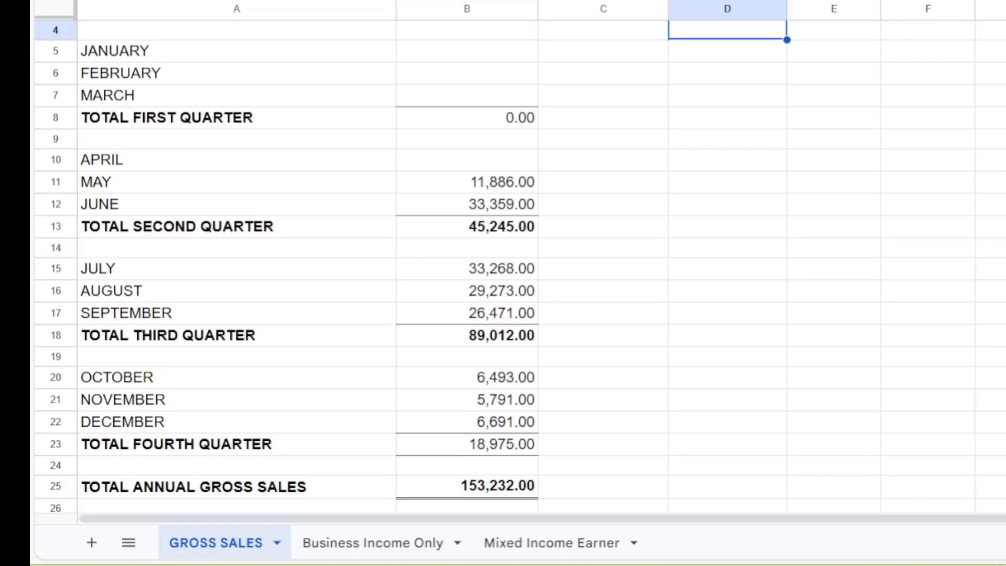
{"action": "left_click", "coordinate": [467, 182]}
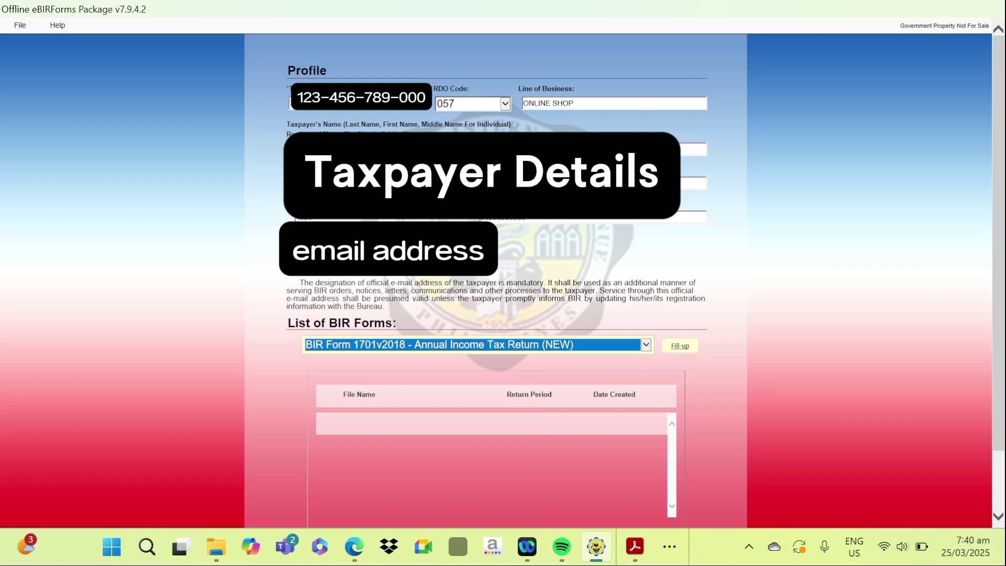
Switch to eBIRForms, open BIR Form 1701v2018 for filling up and set the return year to 2024
{"action": "left_click", "coordinate": [680, 346]}
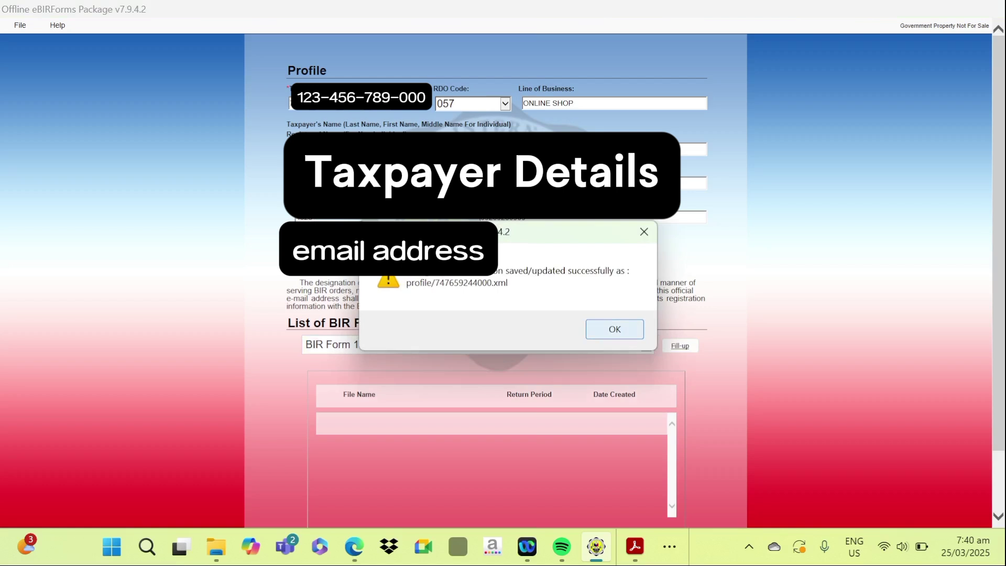
{"action": "key", "text": "Return"}
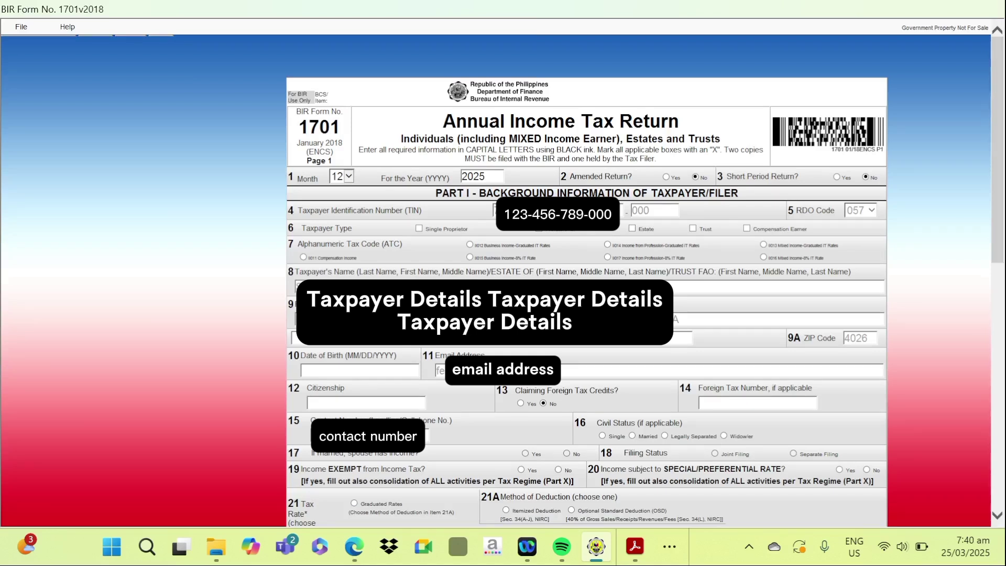
{"action": "left_click", "coordinate": [473, 176]}
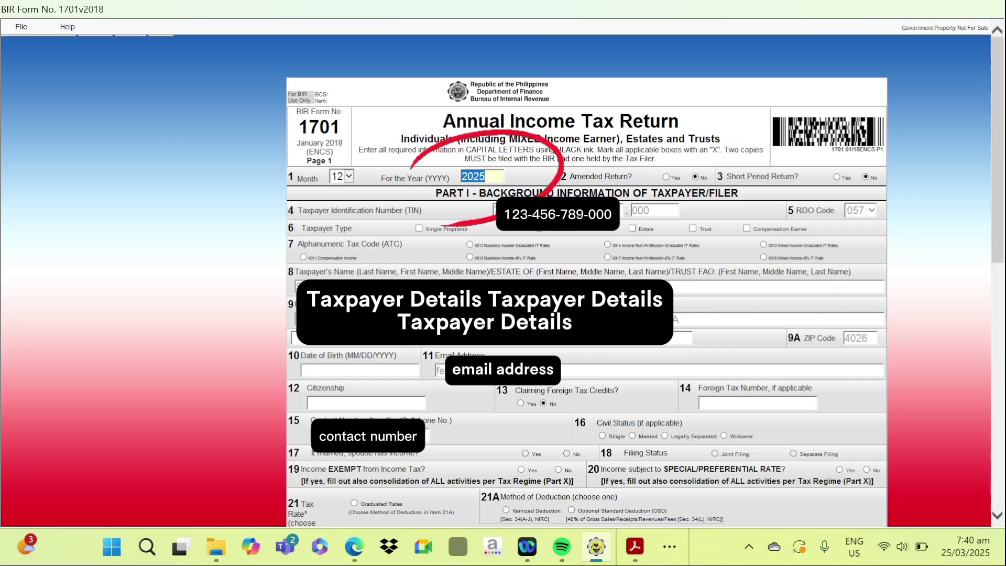
{"action": "type", "text": "2024"}
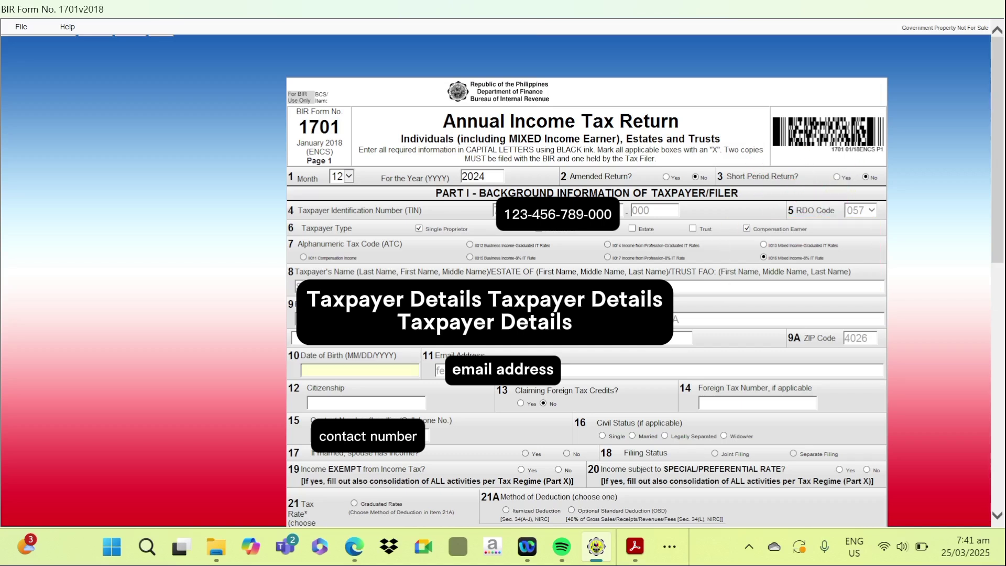
Enter the taxpayer's date of birth and set the citizenship to FILIPINO in Part I
{"action": "type", "text": "11/21"}
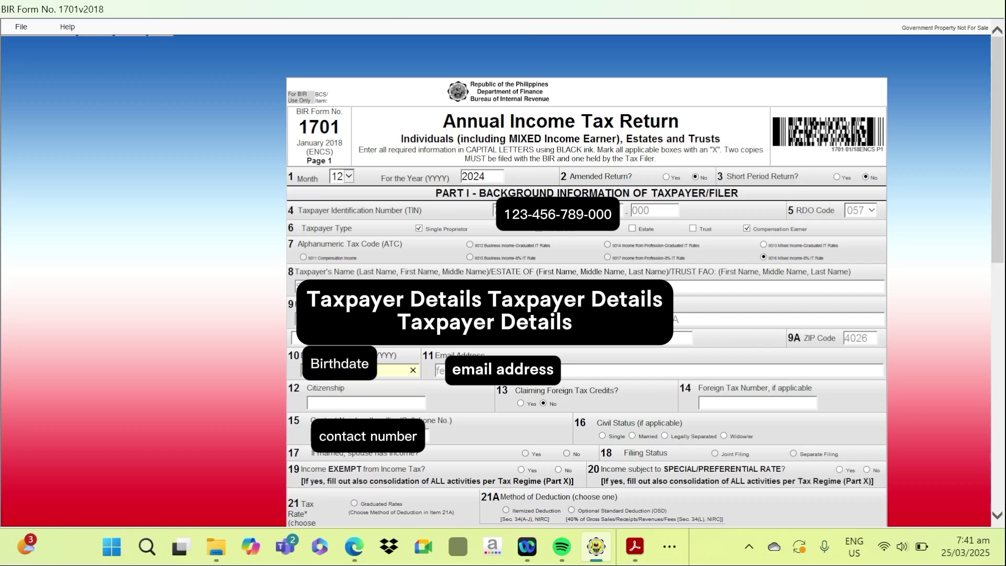
{"action": "left_click", "coordinate": [366, 402]}
{"action": "type", "text": "FILIPINO"}
{"action": "key", "text": "Tab"}
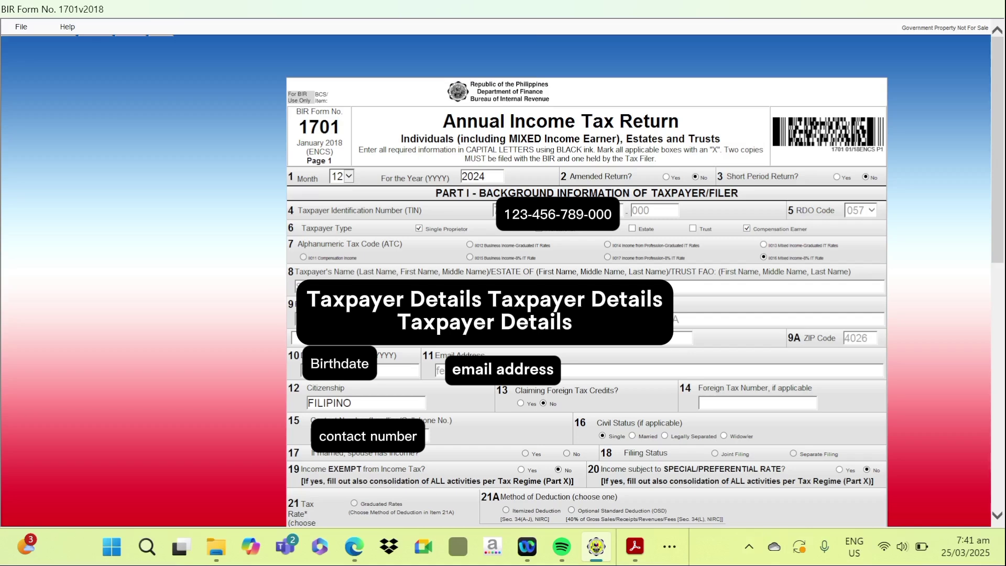
Choose the 8% in lieu of graduated rates option in item 21 and go to the return's next page
{"action": "scroll", "coordinate": [587, 283], "scroll_direction": "down", "scroll_amount": 10}
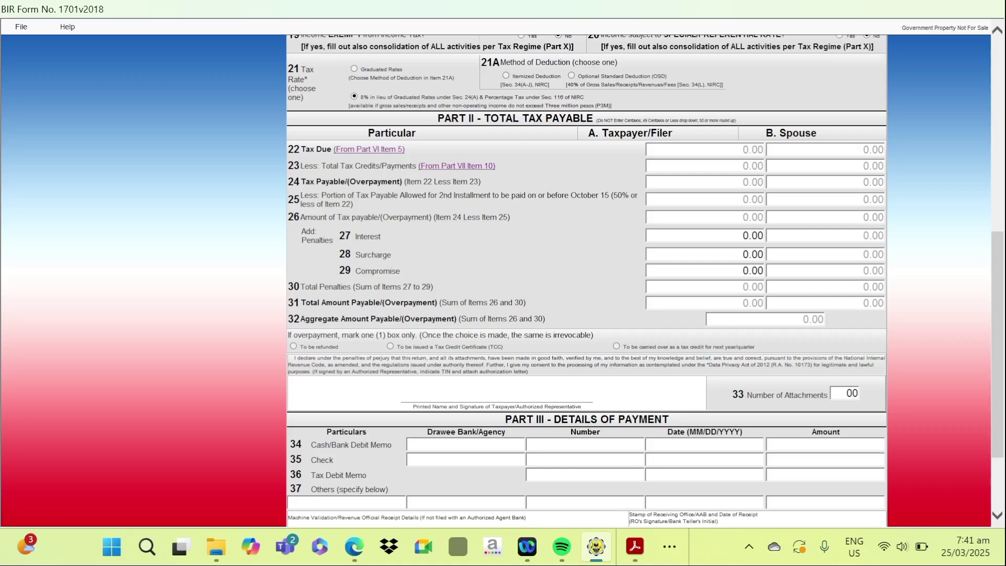
{"action": "scroll", "coordinate": [586, 280], "scroll_direction": "down", "scroll_amount": 3}
{"action": "left_click", "coordinate": [631, 463]}
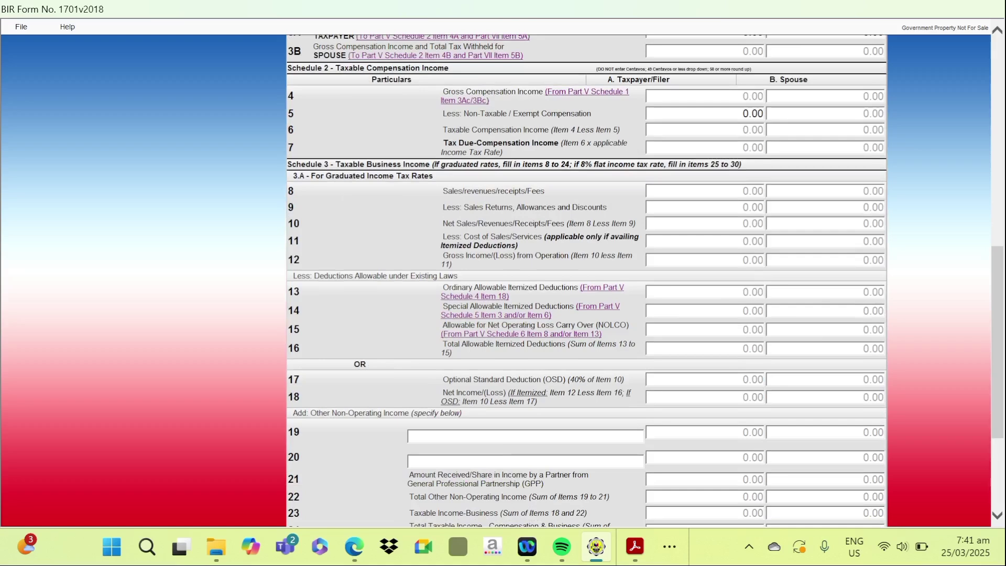
Enter the taxpayer's employer name and employer TIN in item 1 of Part V Schedule 1
{"action": "scroll", "coordinate": [587, 280], "scroll_direction": "up", "scroll_amount": 8}
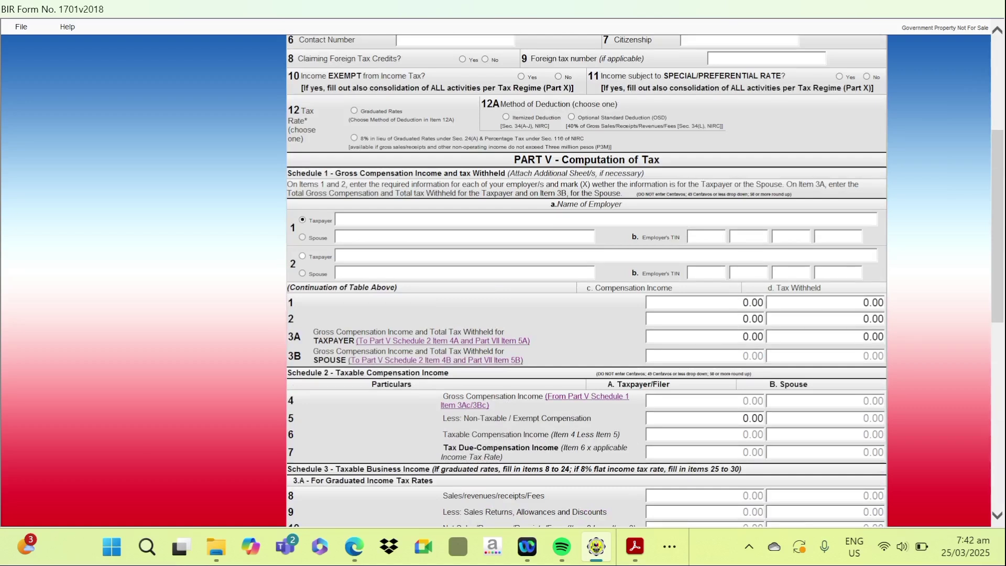
{"action": "left_click", "coordinate": [602, 219]}
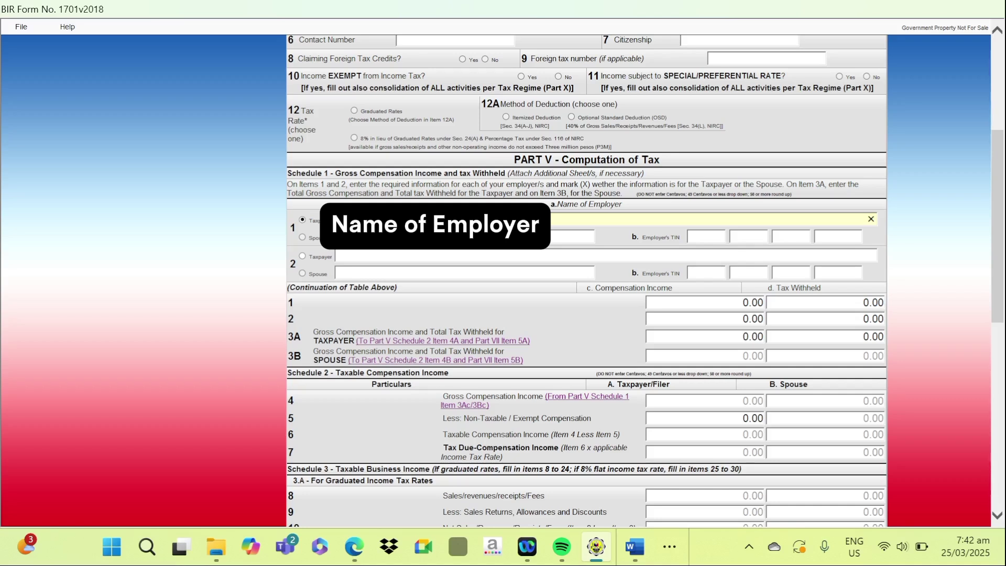
{"action": "type", "text": "INC"}
{"action": "key", "text": "Tab"}
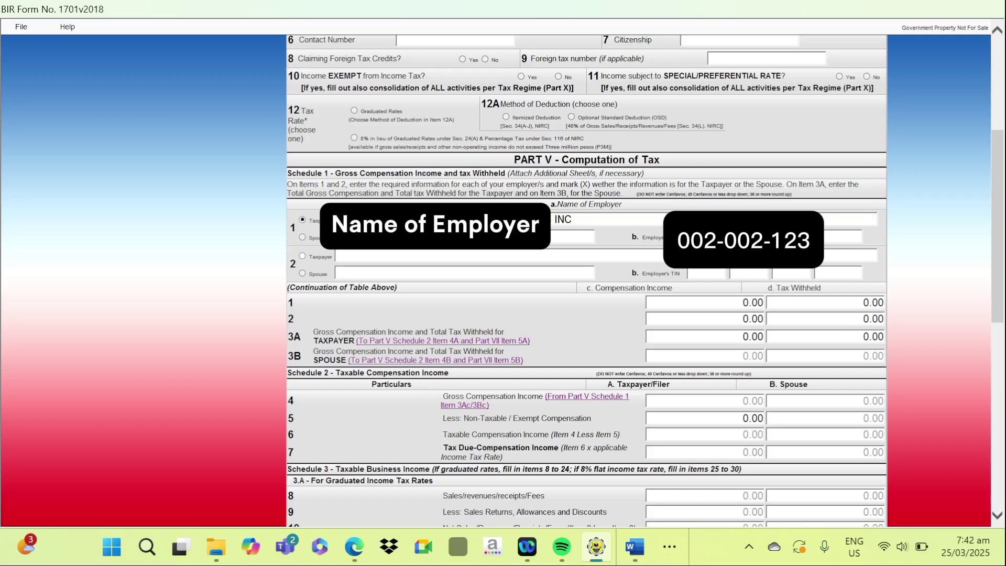
{"action": "type", "text": "0000"}
Consult the Form 2316 PDF and set the taxpayer's compensation income in item 3A to 1,446,697
{"action": "left_click", "coordinate": [740, 337]}
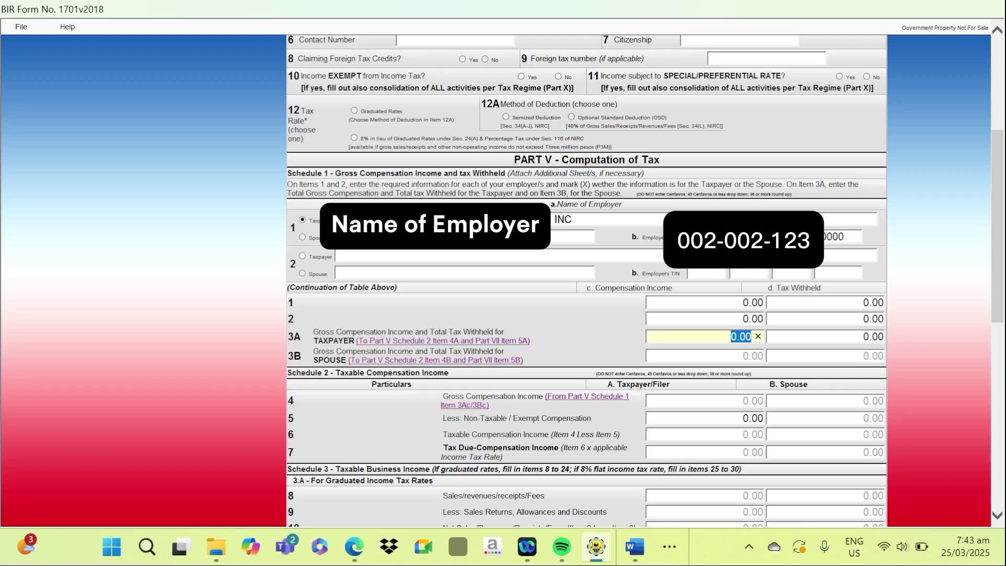
{"action": "left_click", "coordinate": [669, 547]}
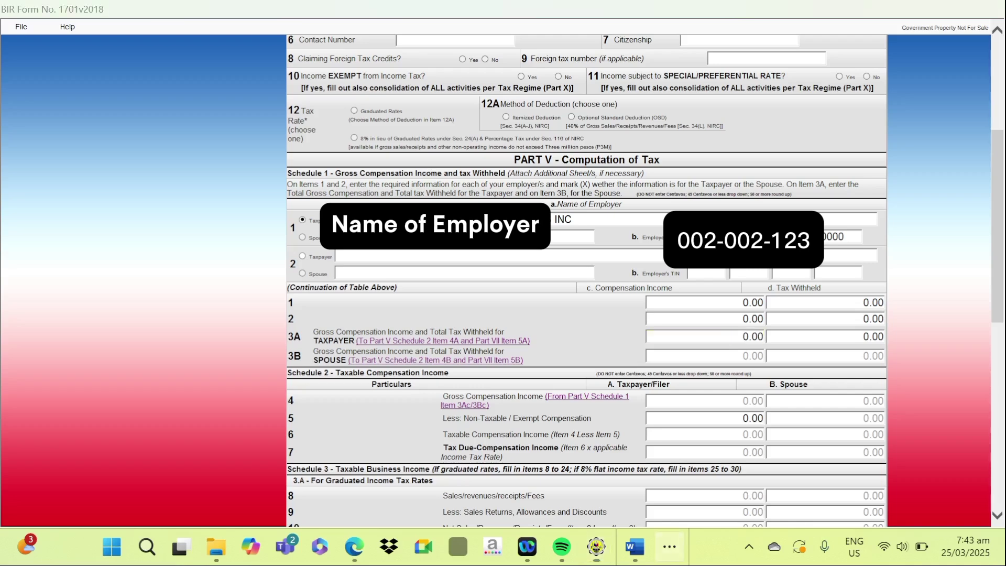
{"action": "mouse_move", "coordinate": [620, 498]}
{"action": "left_click", "coordinate": [532, 419]}
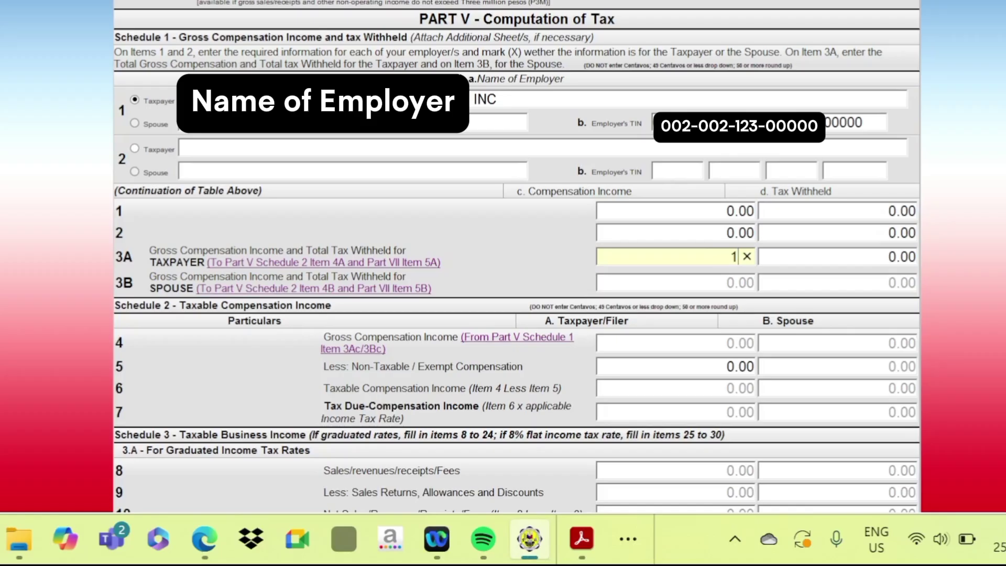
{"action": "type", "text": "44"}
{"action": "type", "text": "6,"}
{"action": "type", "text": "697"}
{"action": "key", "text": "Tab"}
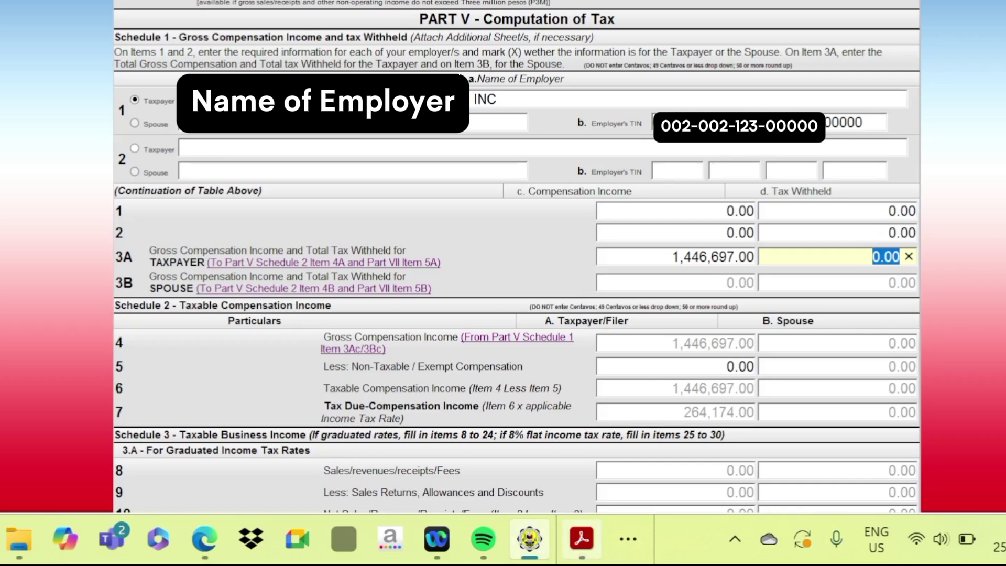
Consult the Form 2316 PDF and set the taxpayer's tax withheld in item 3A to 210,454
{"action": "mouse_move", "coordinate": [581, 539]}
{"action": "left_click", "coordinate": [461, 429]}
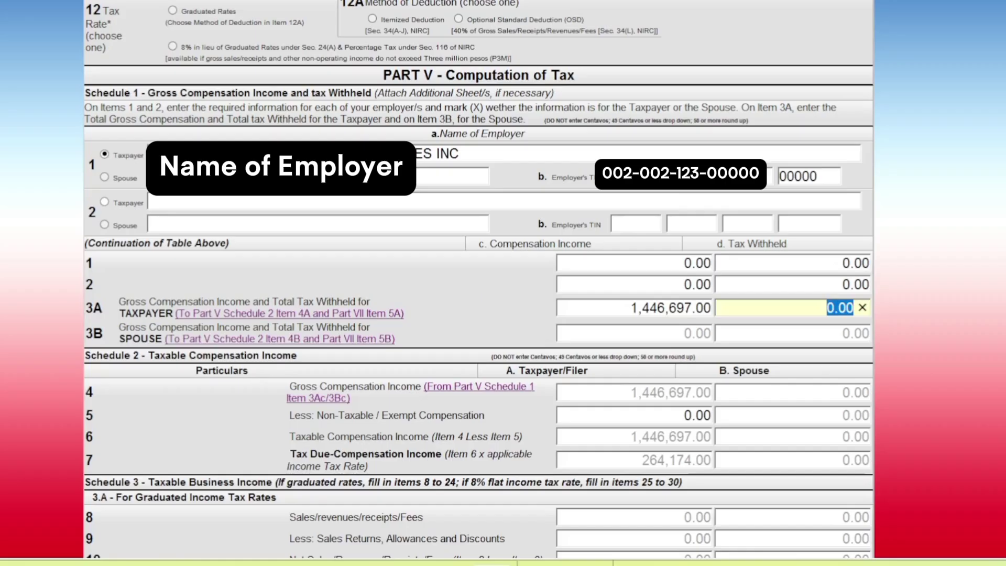
{"action": "type", "text": "210,454"}
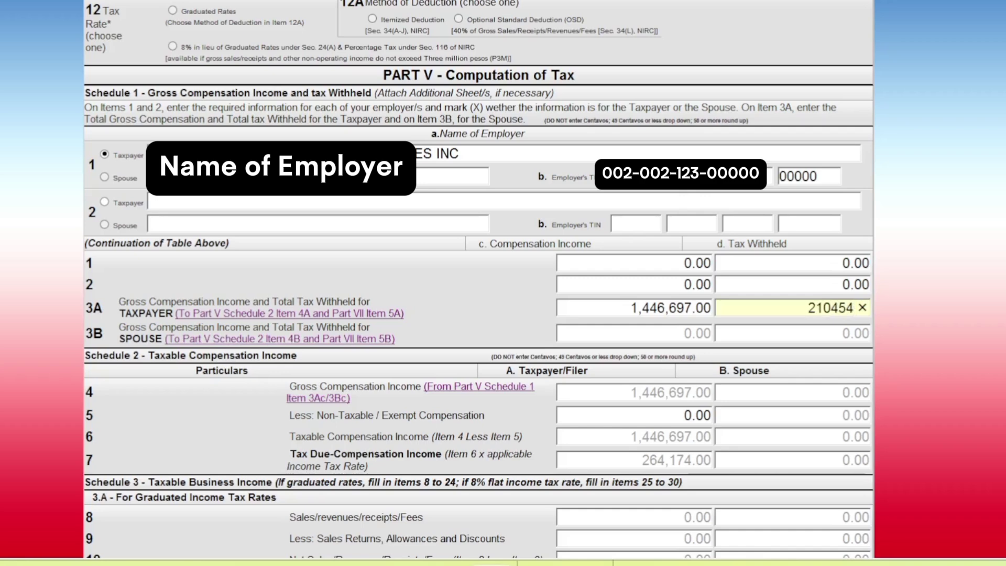
{"action": "key", "text": "Tab"}
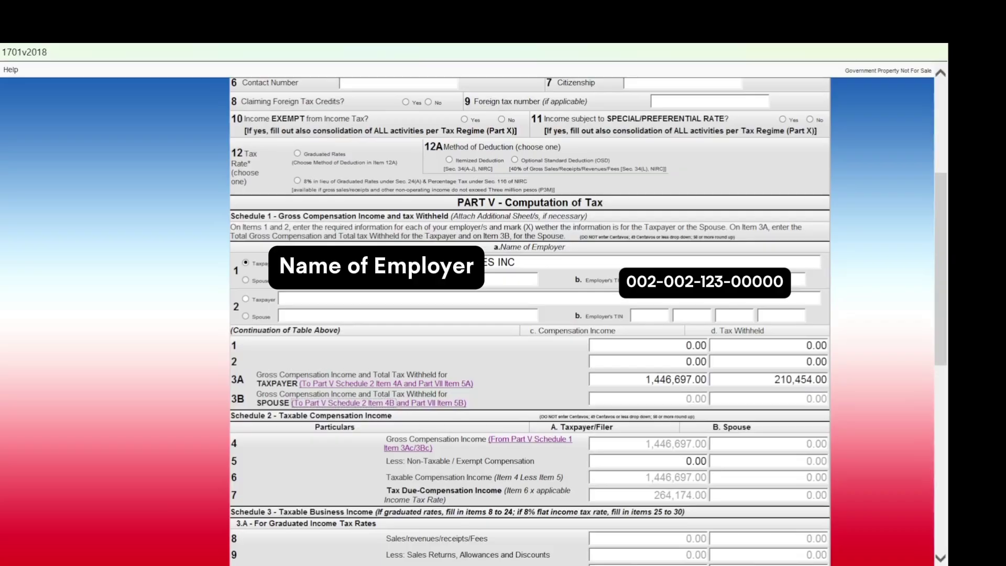
Set the taxpayer's non-taxable/exempt compensation in Schedule 2 item 5 to 214,879
{"action": "left_click", "coordinate": [649, 461]}
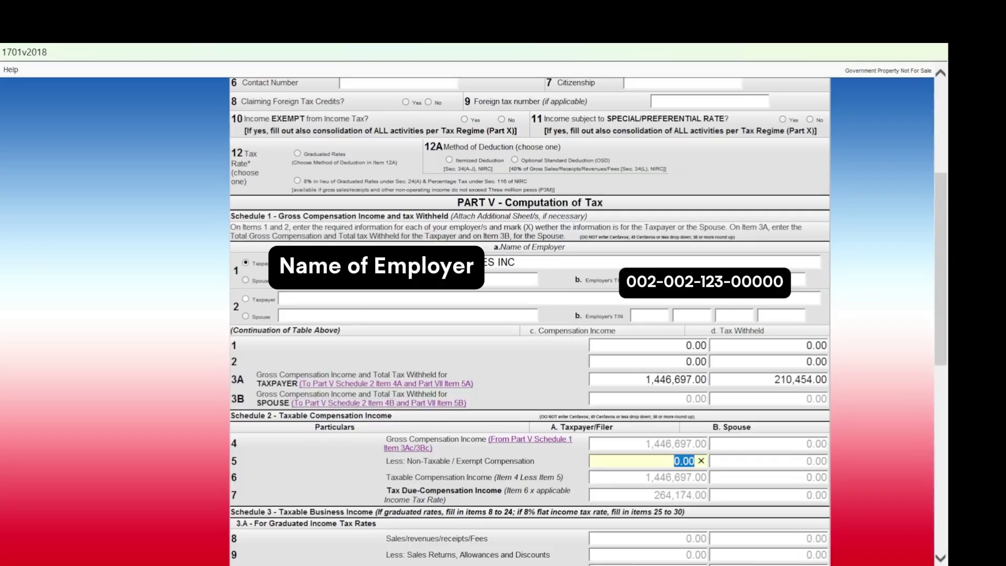
{"action": "type", "text": "214879"}
Set the taxpayer's sales/revenues/receipts/fees in Schedule 3.B item 26 to 152,232
{"action": "scroll", "coordinate": [529, 314], "scroll_direction": "down", "scroll_amount": 3}
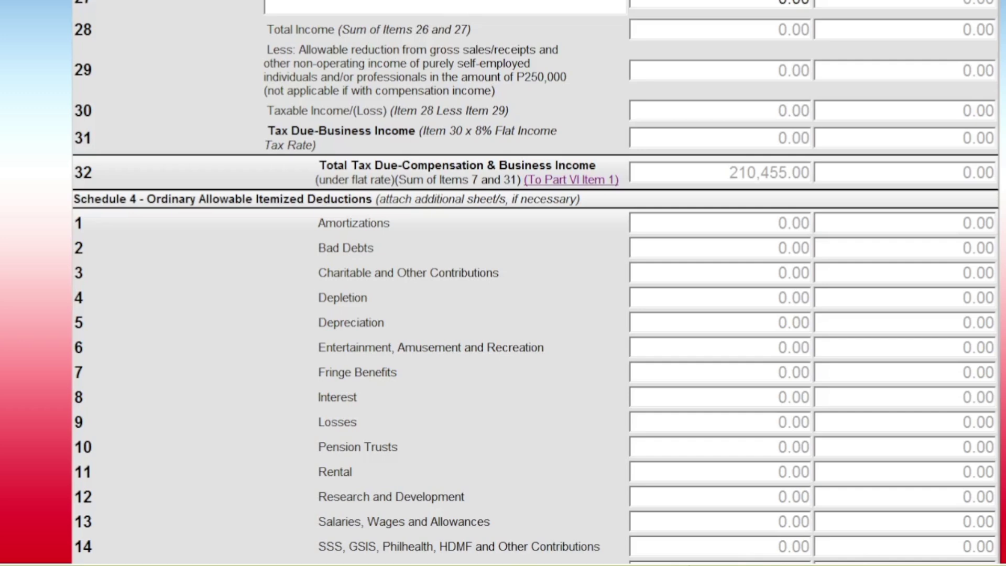
{"action": "scroll", "coordinate": [536, 283], "scroll_direction": "up", "scroll_amount": 2}
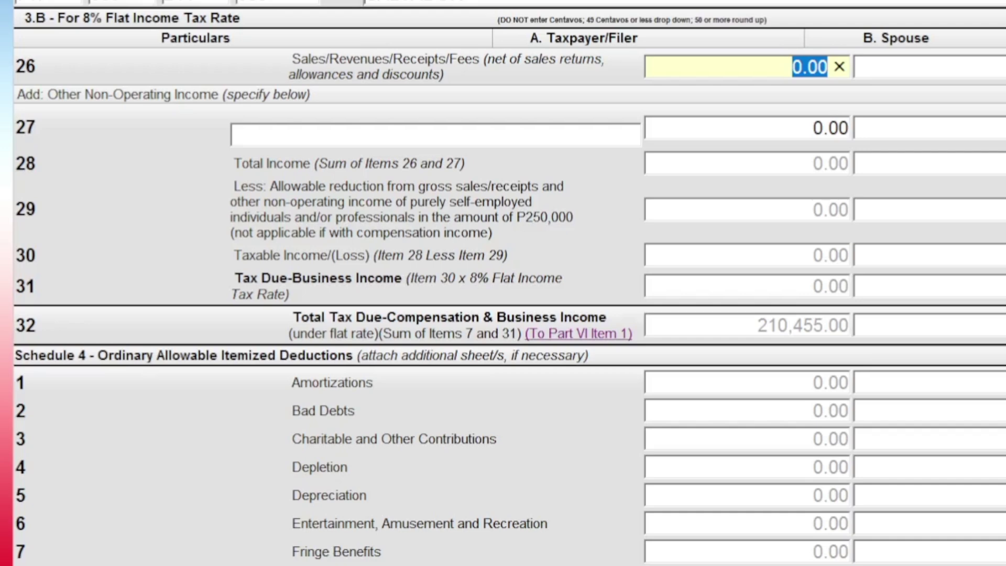
{"action": "type", "text": "15"}
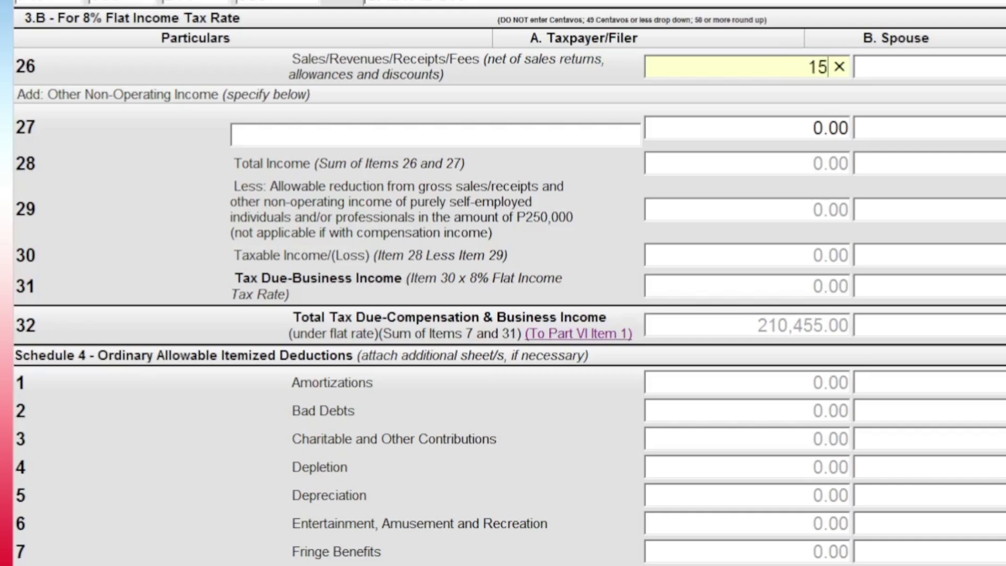
{"action": "type", "text": "2"}
{"action": "type", "text": "232"}
{"action": "key", "text": "Tab"}
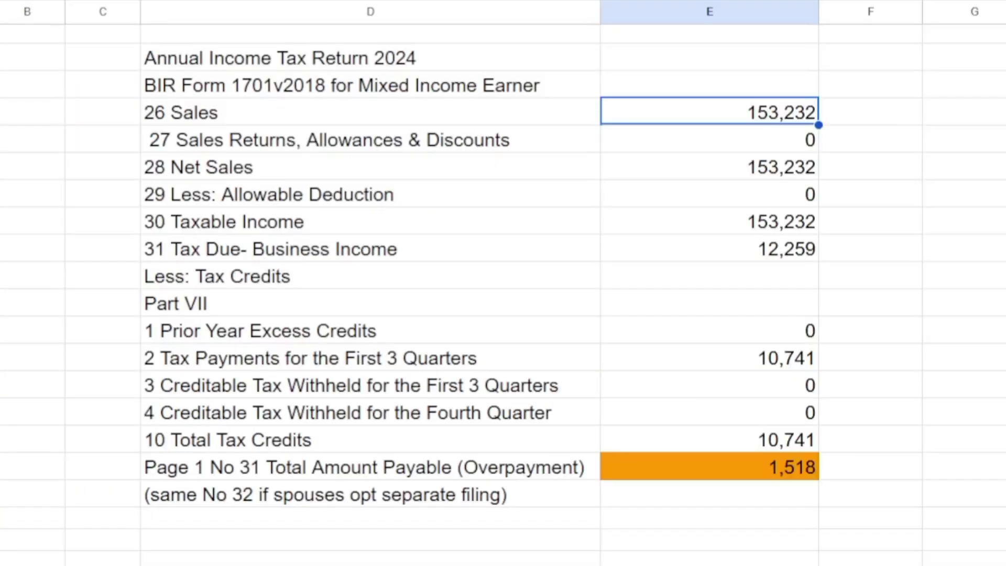
Check the sales figure in the computation sheet and set the taxpayer's item 26 in BIR Form 1701v2018 to 153,232
{"action": "left_click", "coordinate": [710, 248]}
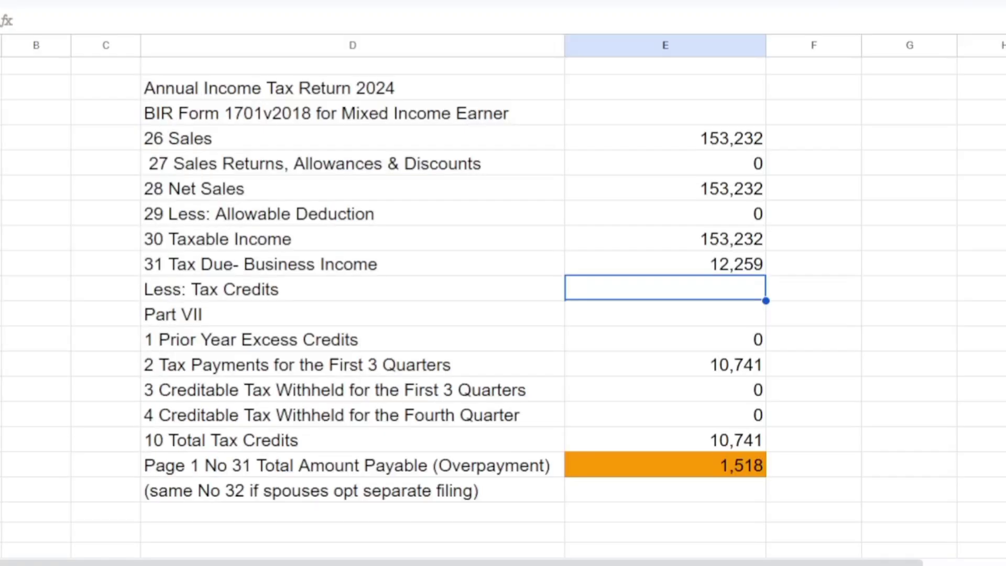
{"action": "left_click", "coordinate": [665, 137]}
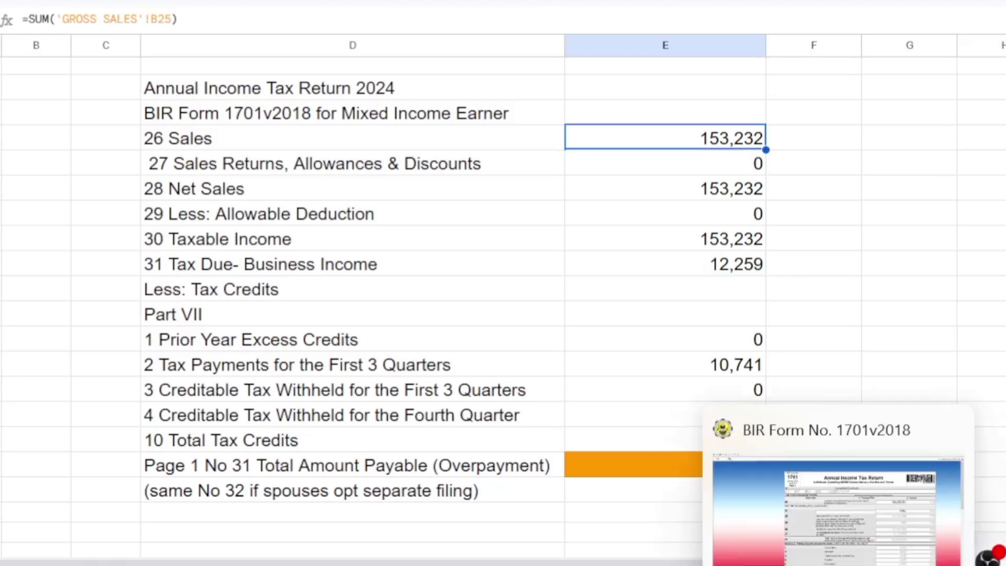
{"action": "left_click", "coordinate": [876, 557]}
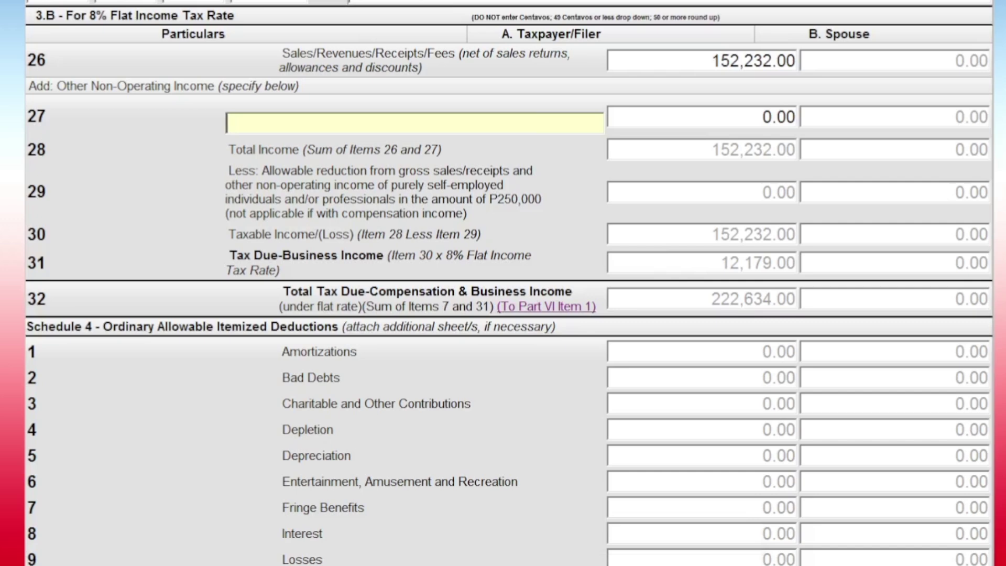
{"action": "left_click", "coordinate": [734, 60]}
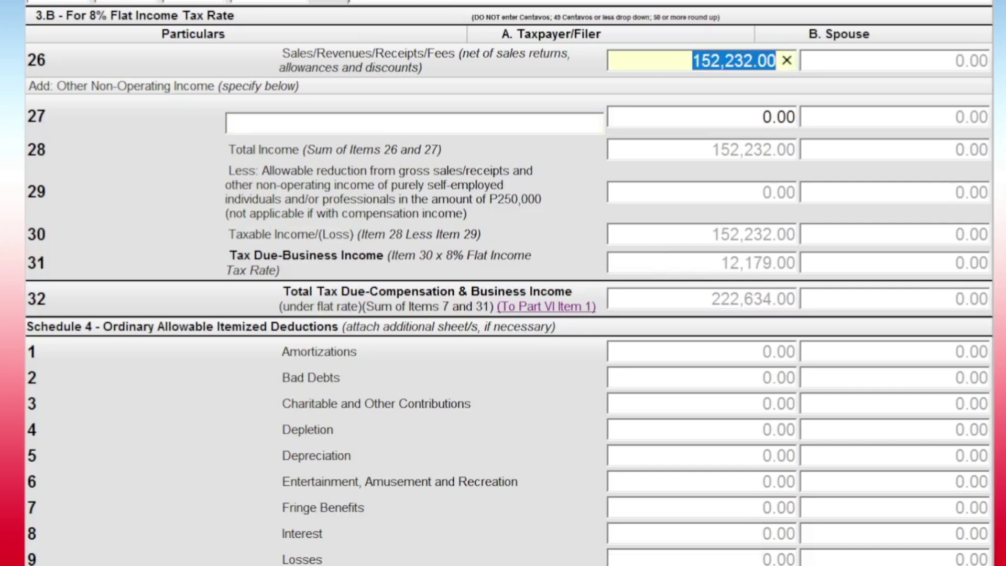
{"action": "type", "text": "153,"}
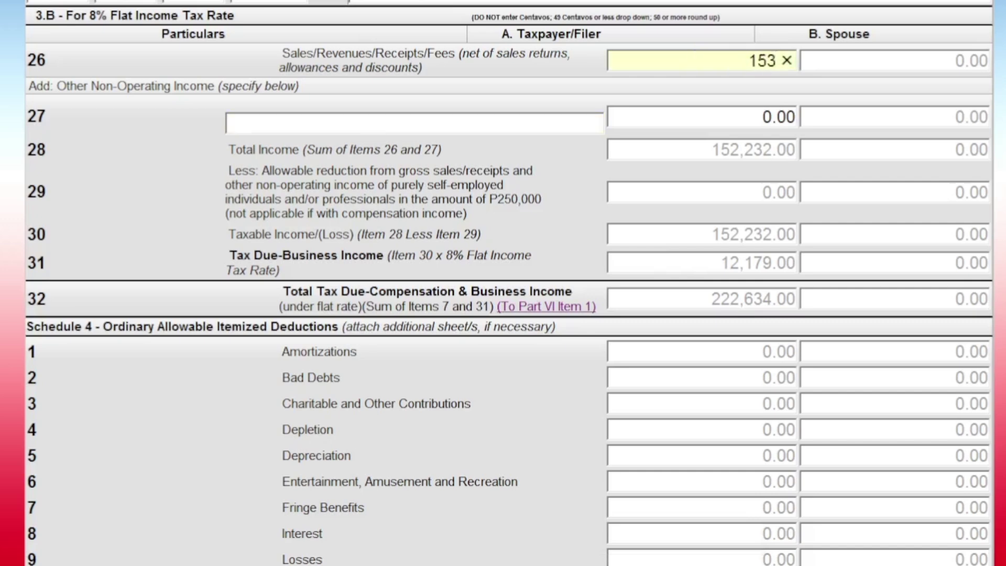
{"action": "type", "text": "232"}
{"action": "key", "text": "Tab"}
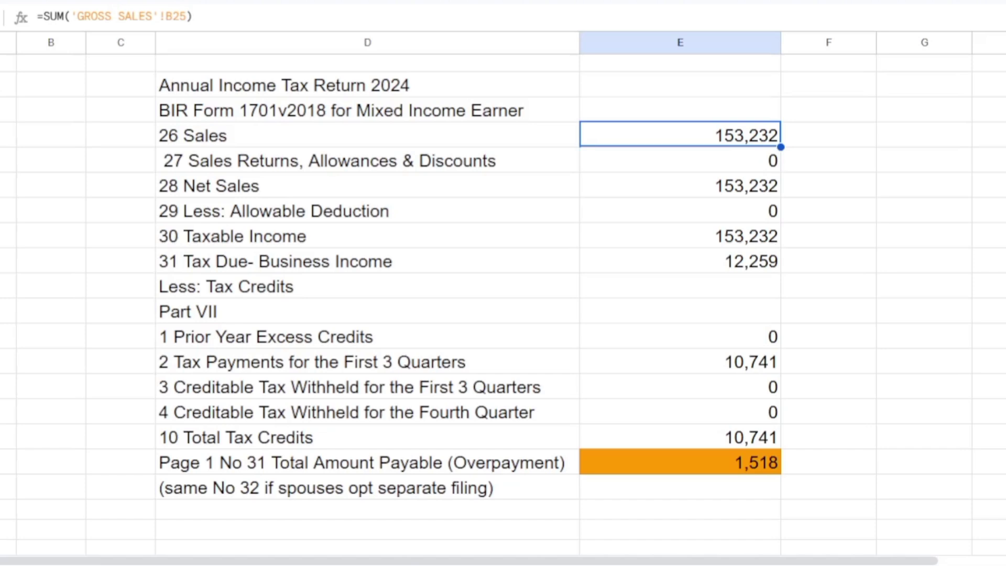
In the computation sheet, insert a row above "Less: Tax Credits" and label it TAX DUE FROM COMPENSATION
{"action": "left_click", "coordinate": [680, 261]}
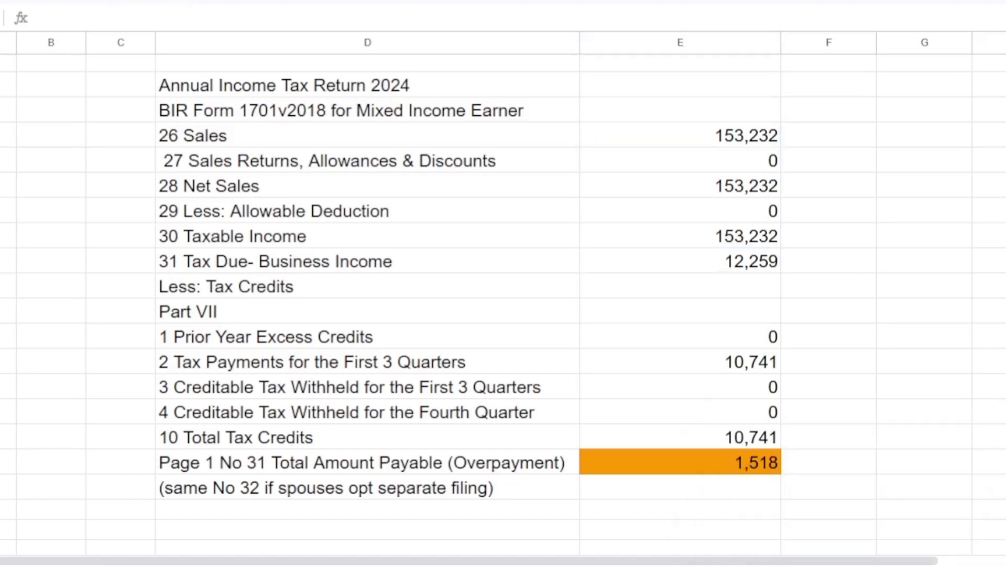
{"action": "left_click", "coordinate": [680, 260]}
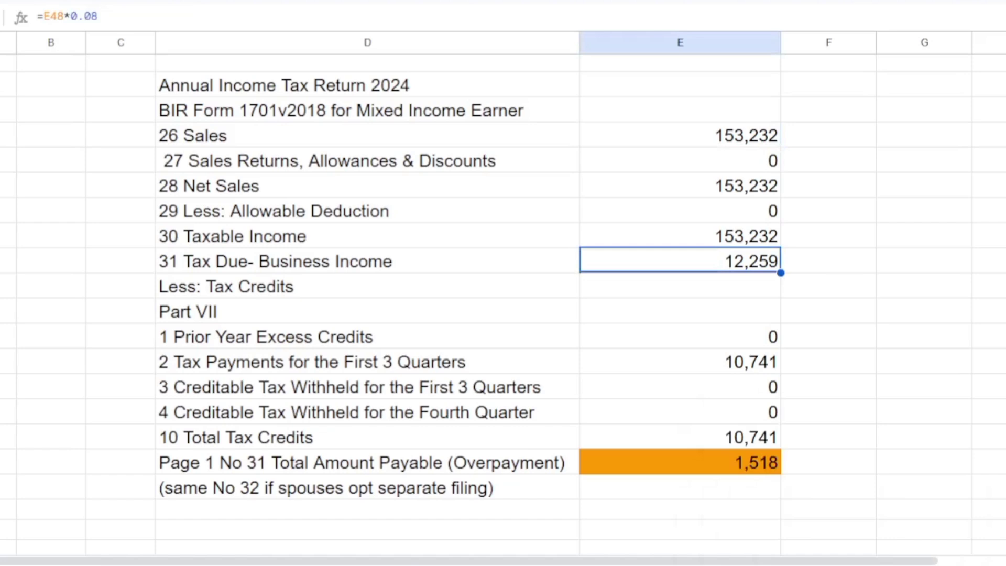
{"action": "left_click", "coordinate": [367, 286]}
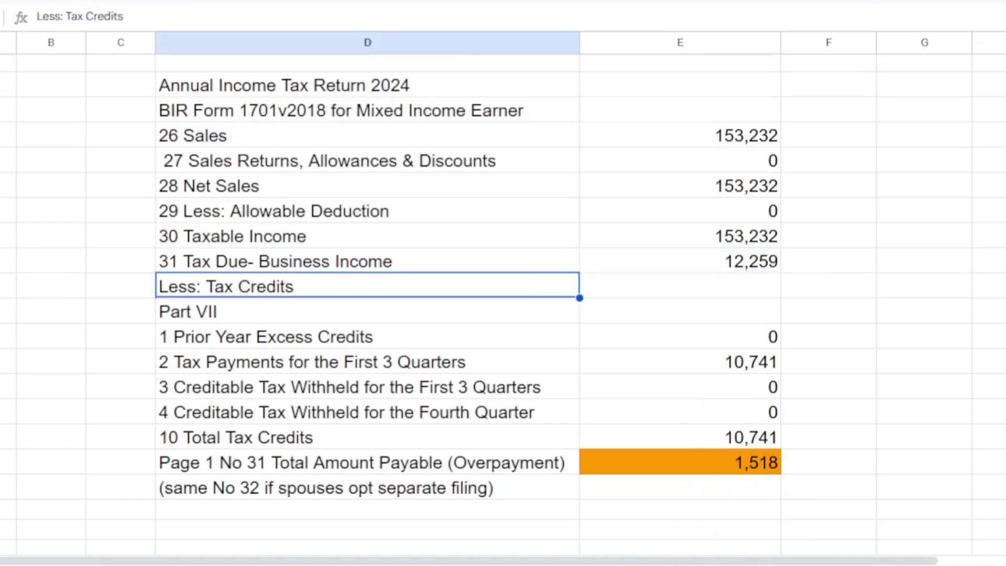
{"action": "left_click", "coordinate": [8, 286]}
{"action": "right_click", "coordinate": [7, 286]}
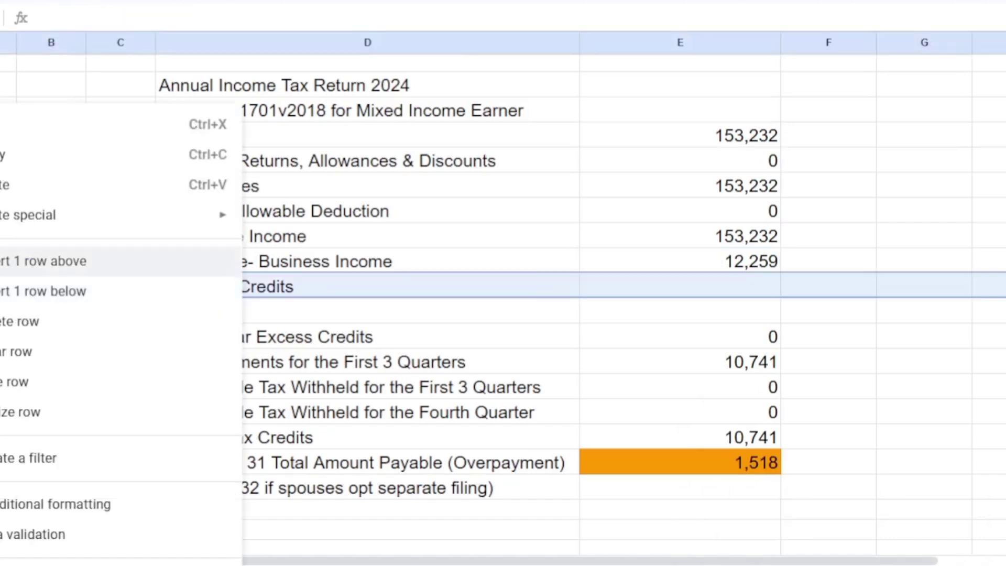
{"action": "left_click", "coordinate": [78, 260]}
{"action": "left_click", "coordinate": [367, 282]}
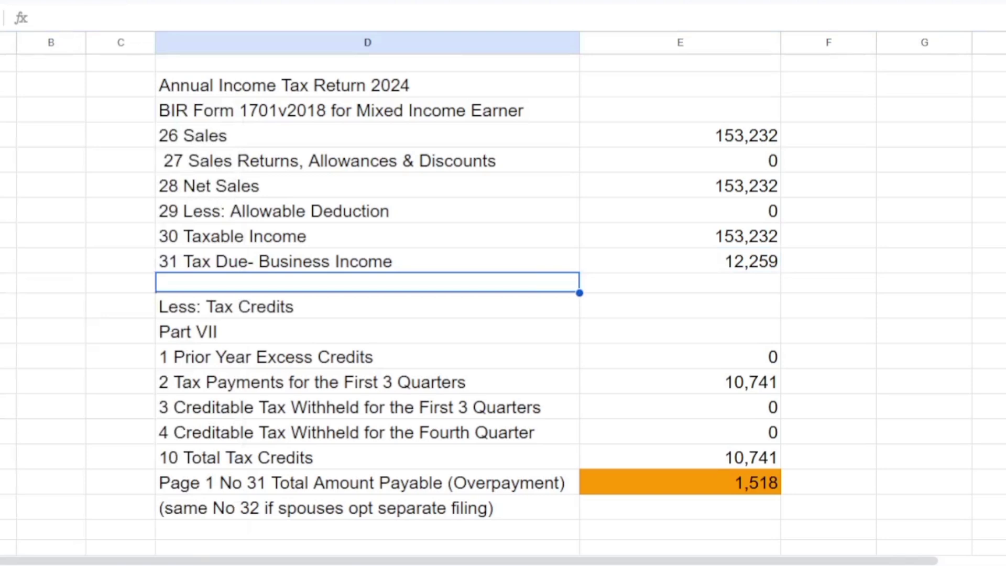
{"action": "type", "text": "TAX DUE"}
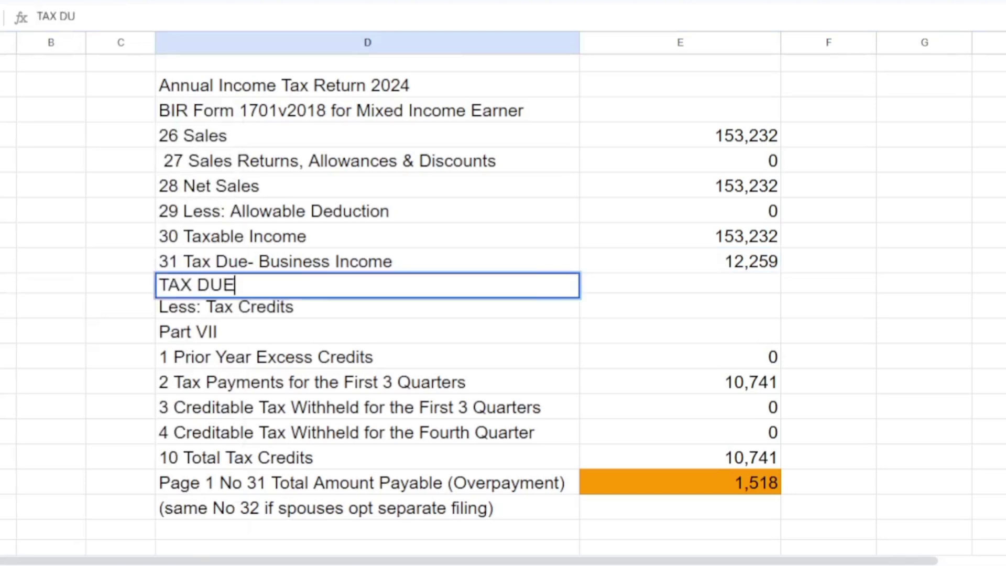
{"action": "type", "text": " FROM COM"}
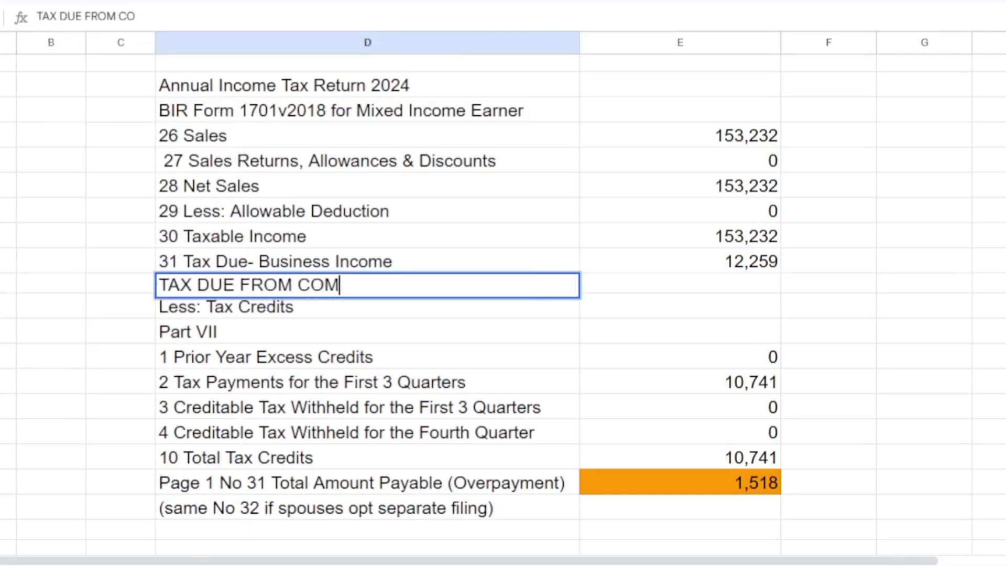
{"action": "type", "text": "PENSATION"}
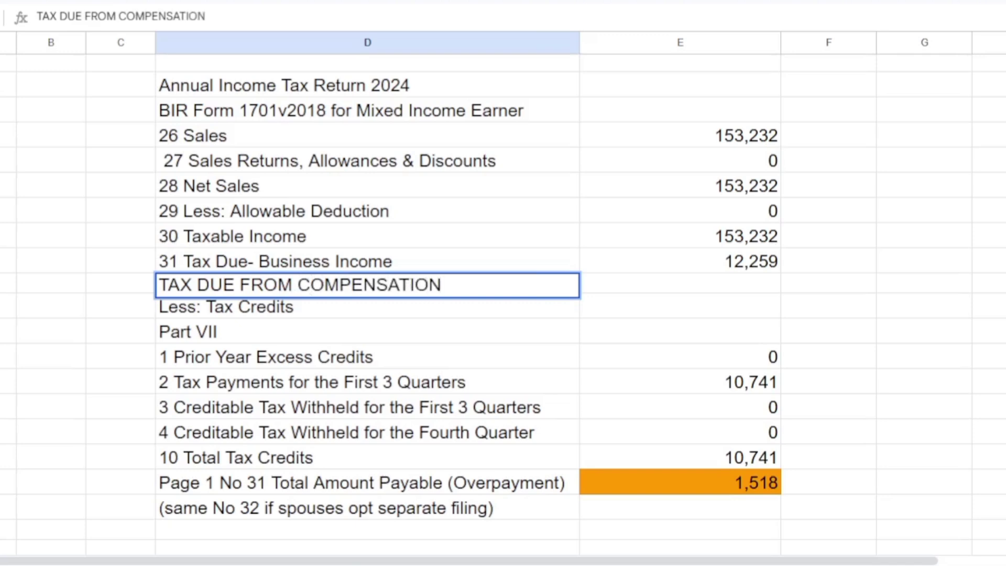
Enter 210,455 in column E as the tax due from compensation
{"action": "left_click", "coordinate": [828, 284]}
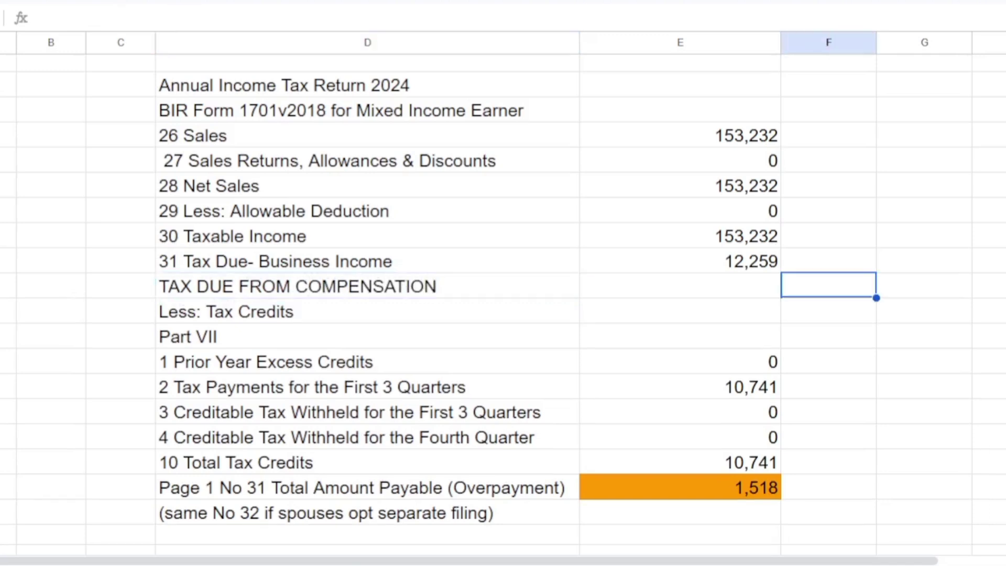
{"action": "left_click", "coordinate": [680, 285]}
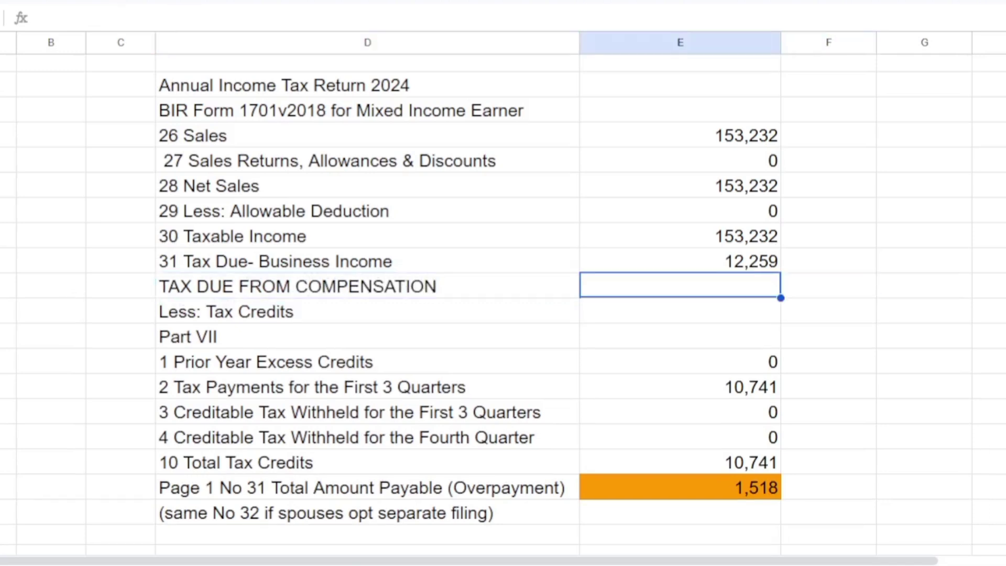
{"action": "type", "text": "21"}
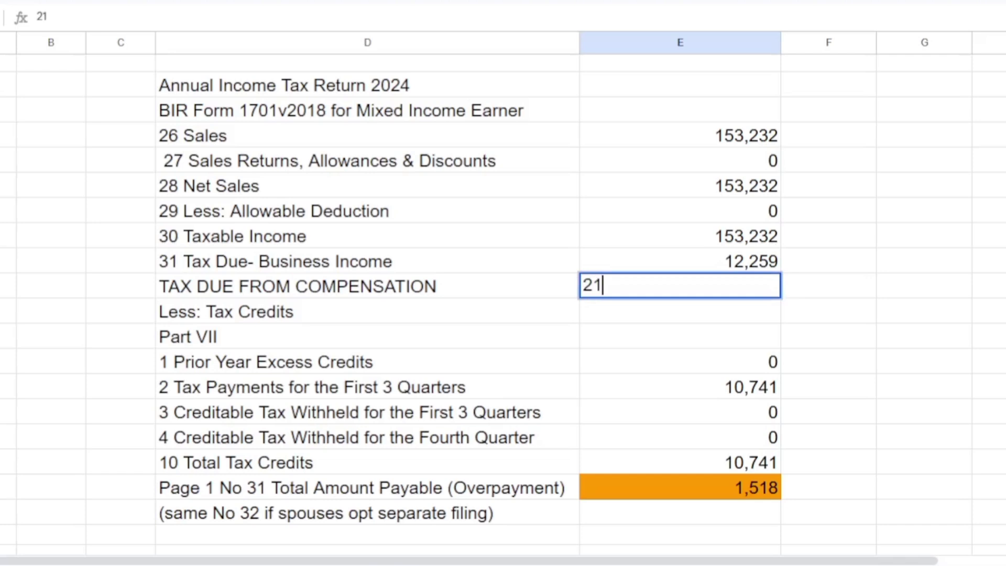
{"action": "type", "text": "0455"}
{"action": "key", "text": "Return"}
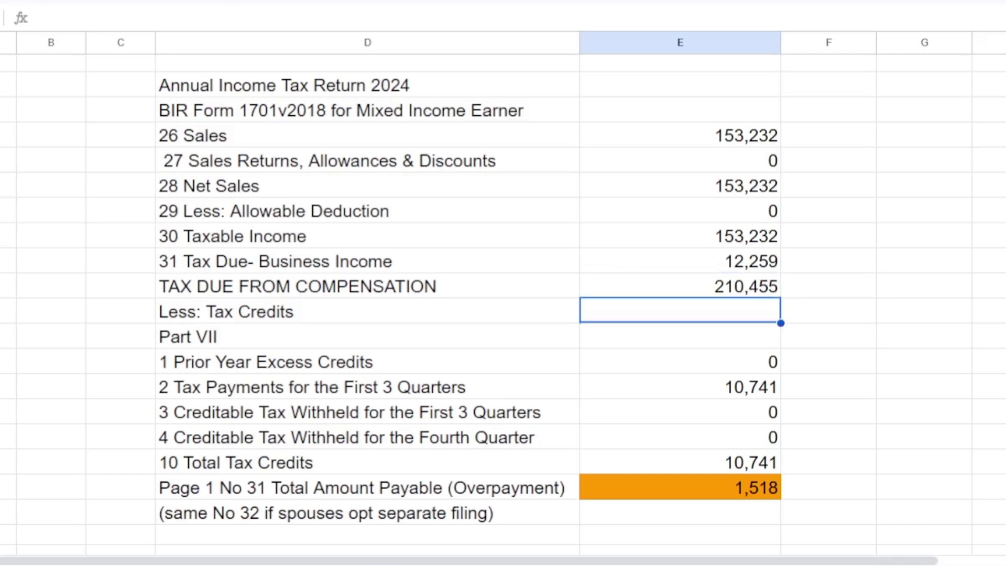
Insert another row above "Less: Tax Credits" and label it TOTAL
{"action": "right_click", "coordinate": [1, 307]}
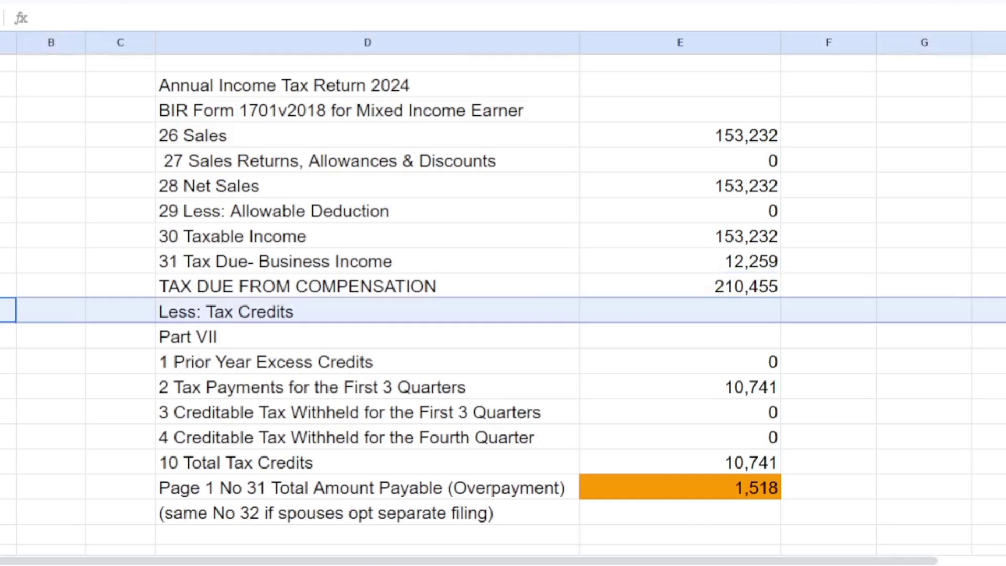
{"action": "left_click", "coordinate": [79, 261]}
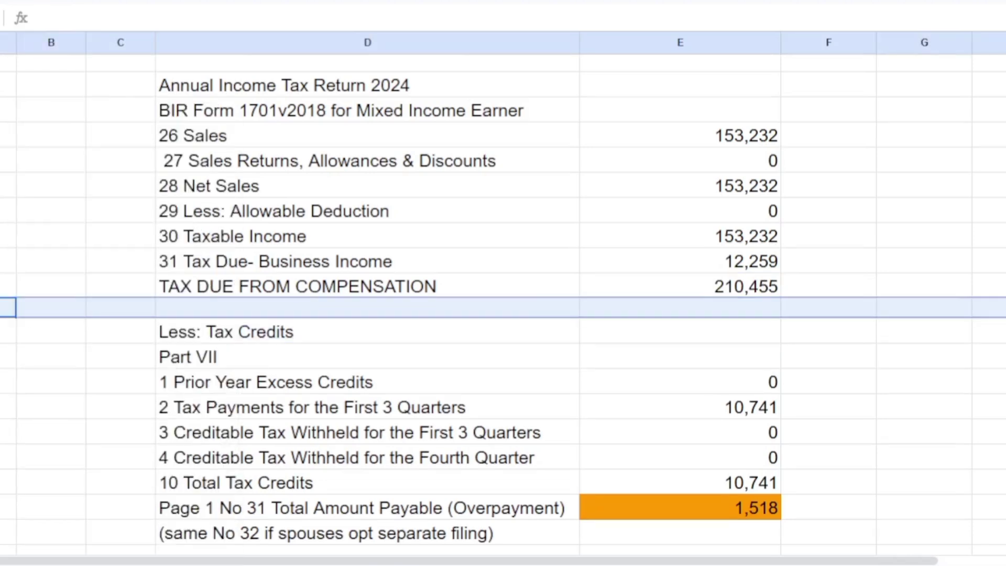
{"action": "left_click", "coordinate": [367, 309]}
{"action": "type", "text": "TOTA"}
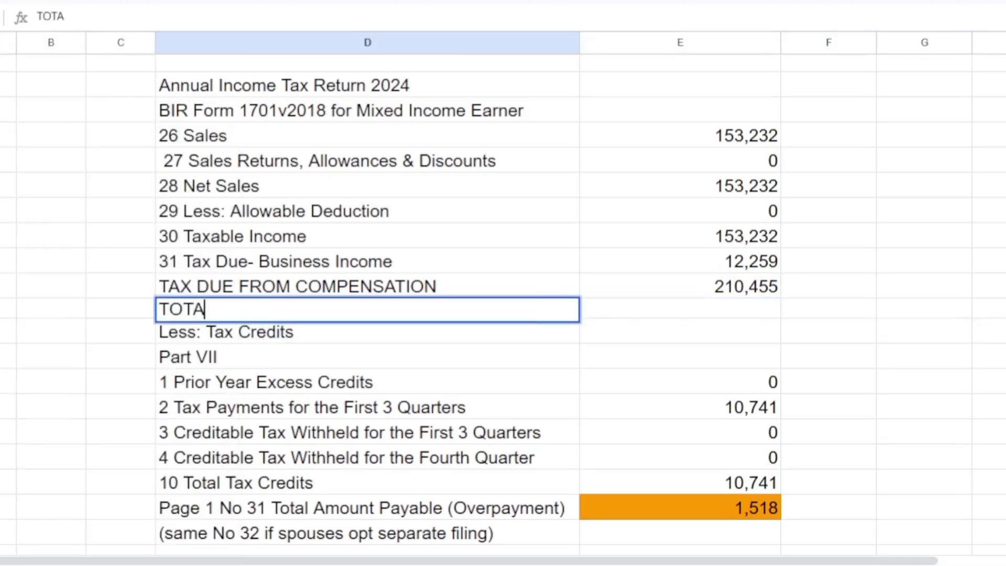
{"action": "type", "text": "L"}
{"action": "key", "text": "Tab"}
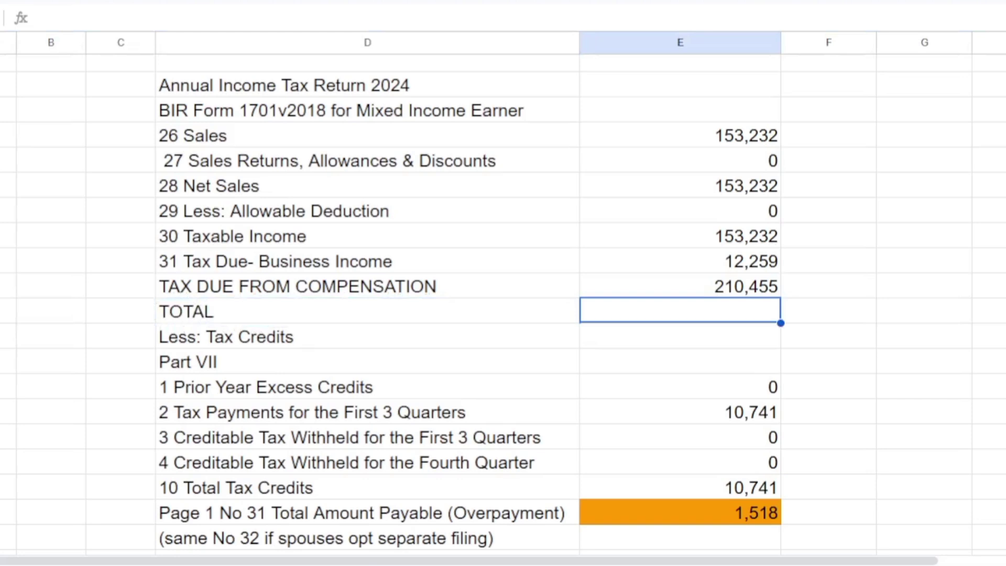
Enter a formula in the TOTAL row adding the business income tax due (E49) and the tax due from compensation
{"action": "type", "text": "="}
{"action": "key", "text": "Up"}
{"action": "key", "text": "Up"}
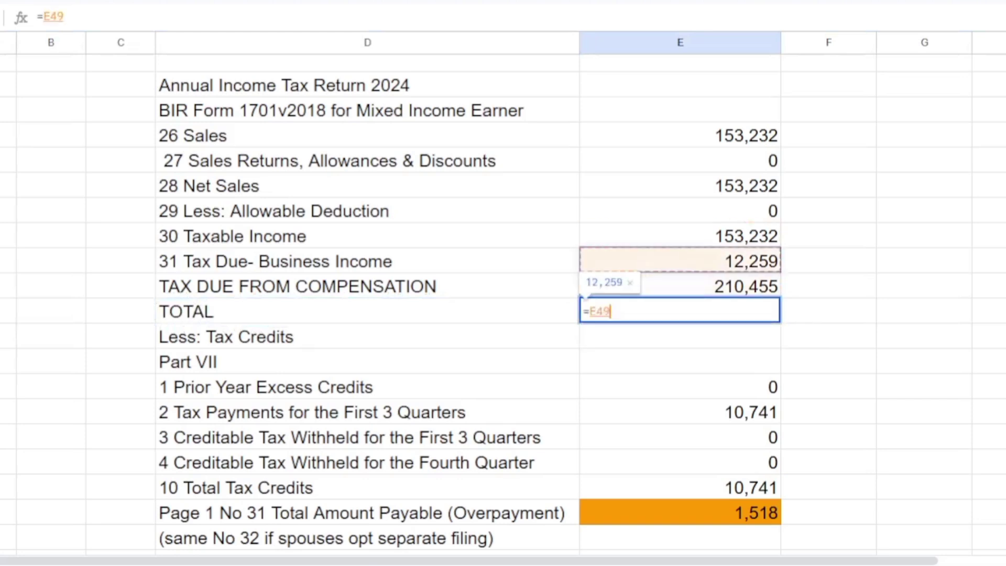
{"action": "type", "text": "+"}
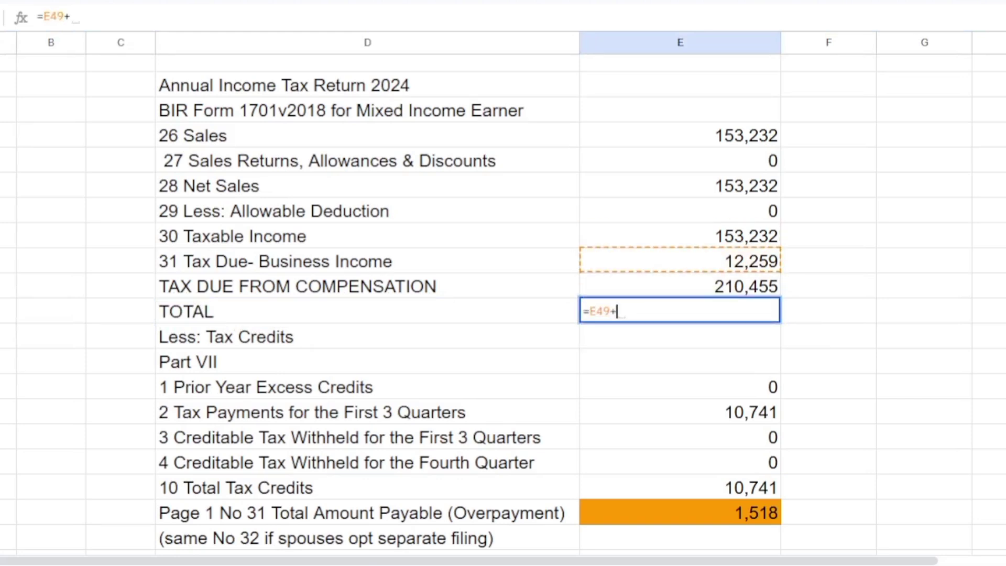
{"action": "key", "text": "Up"}
{"action": "key", "text": "Return"}
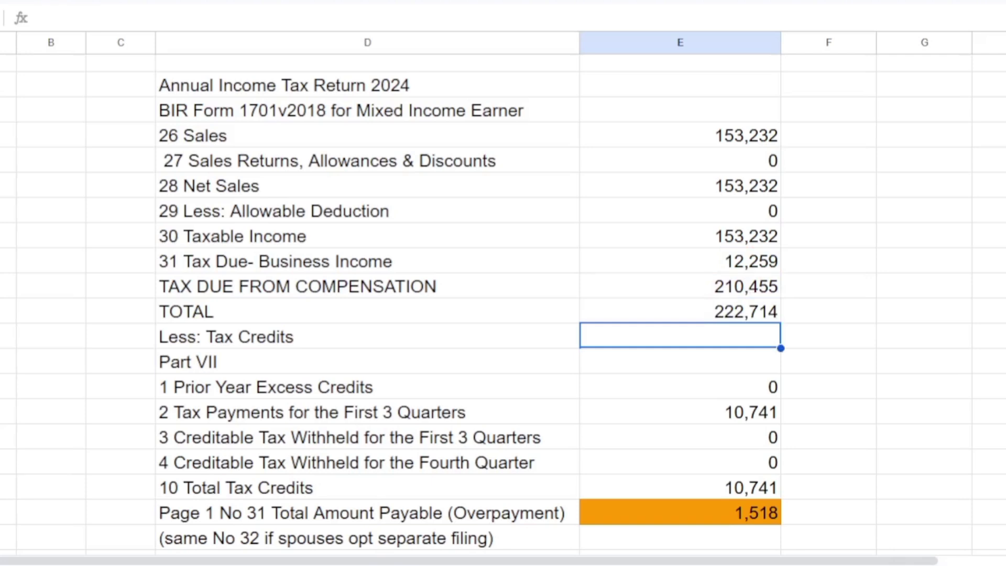
Consult the computation sheet and set the taxpayer's Part VII tax payments for the first three quarters in BIR Form 1701v2018 to 10,741
{"action": "left_click", "coordinate": [842, 483]}
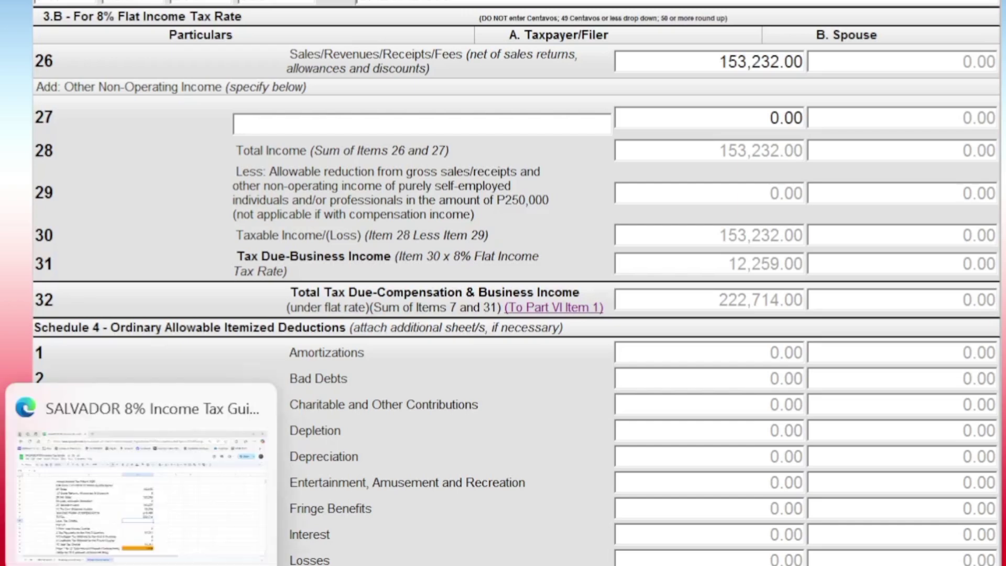
{"action": "left_click", "coordinate": [112, 484]}
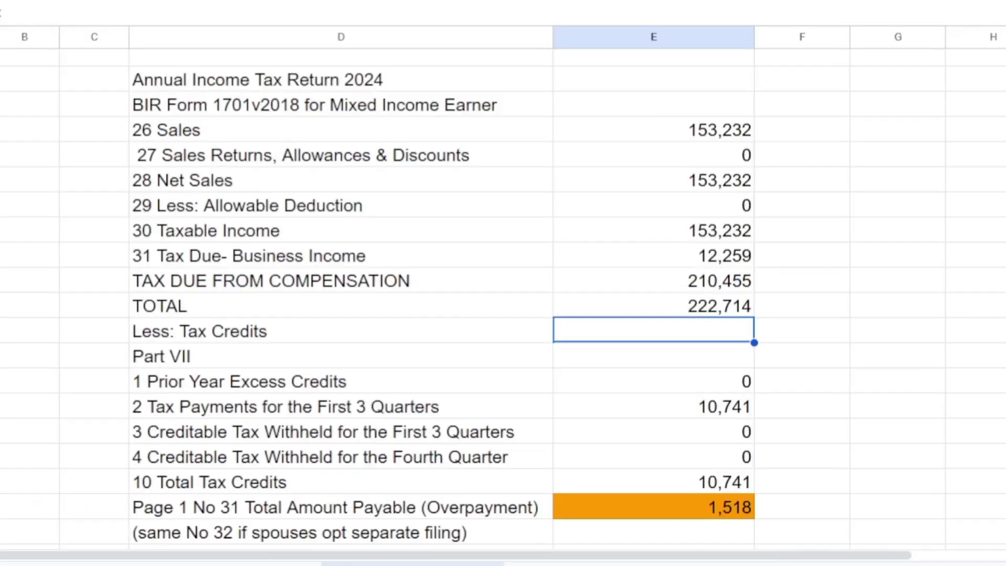
{"action": "left_click", "coordinate": [653, 381]}
{"action": "scroll", "coordinate": [502, 293], "scroll_direction": "down", "scroll_amount": 2}
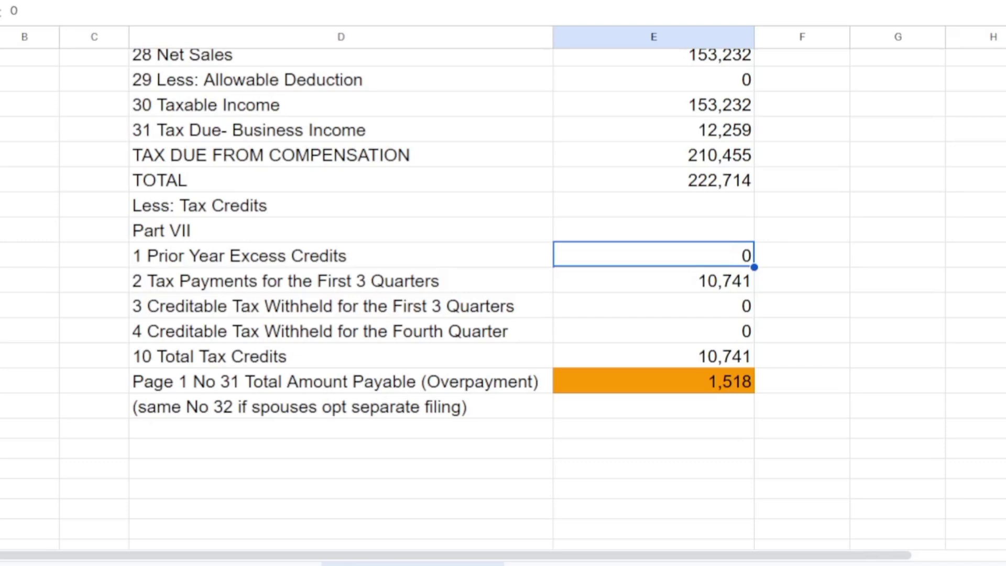
{"action": "left_click", "coordinate": [653, 280]}
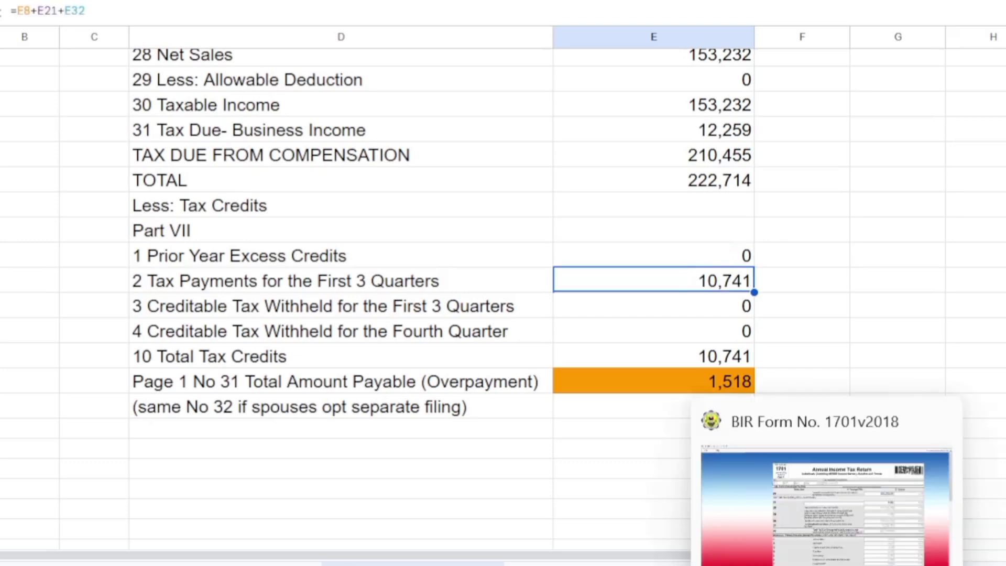
{"action": "left_click", "coordinate": [812, 498]}
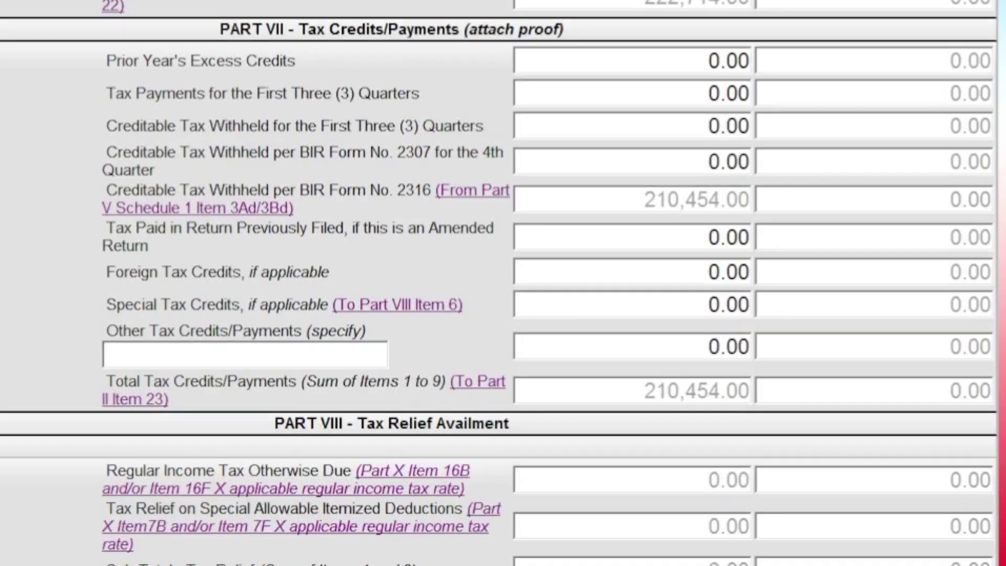
{"action": "left_click", "coordinate": [628, 94]}
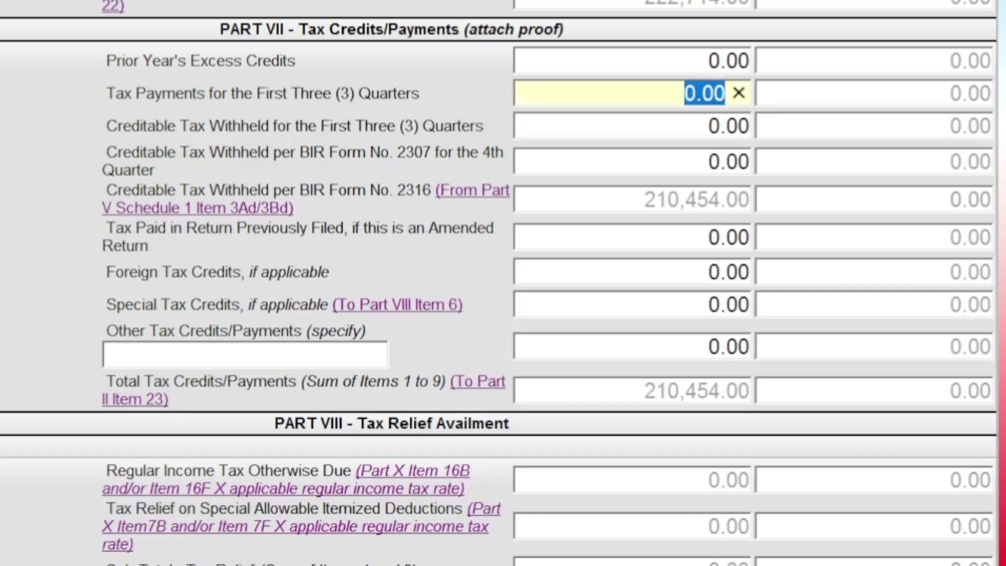
{"action": "type", "text": "1"}
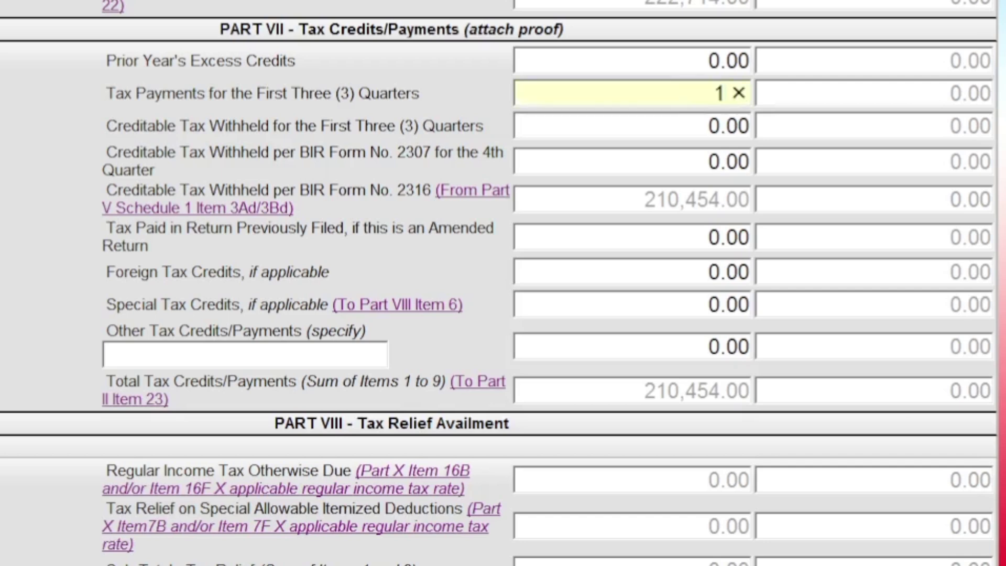
{"action": "type", "text": "0,741"}
{"action": "key", "text": "Tab"}
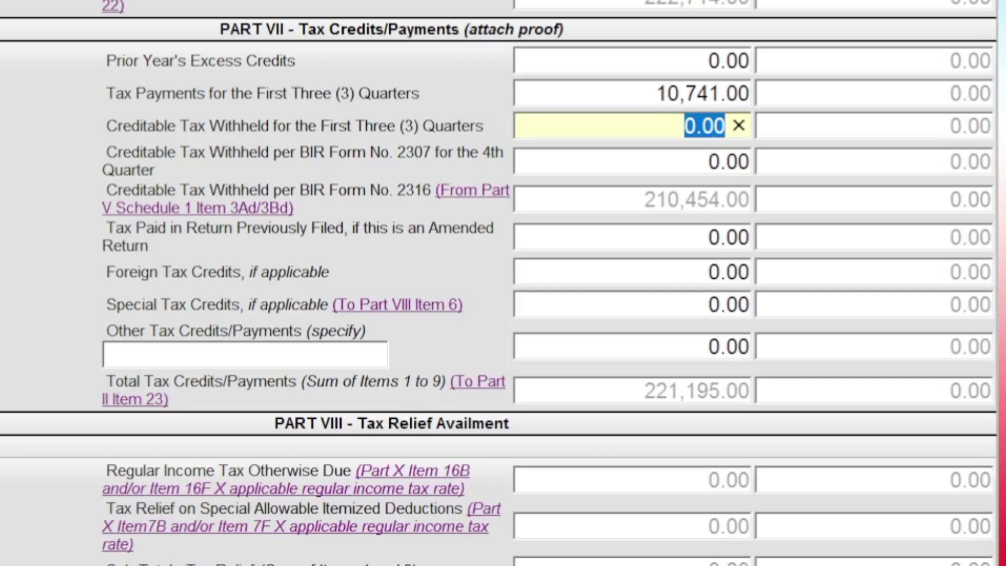
{"action": "left_click", "coordinate": [702, 347]}
{"action": "key", "text": "Tab"}
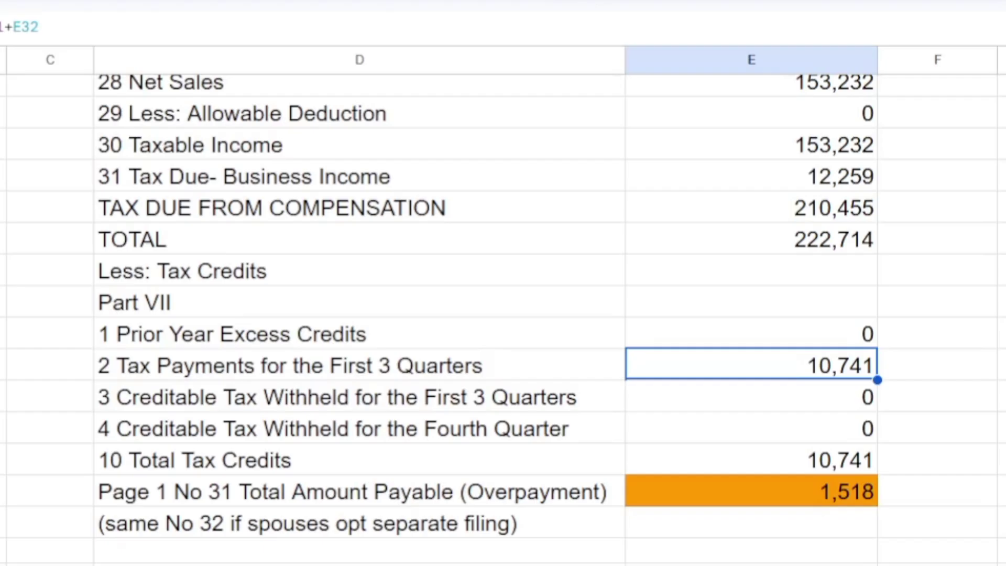
Insert a blank row above "10 Total Tax Credits" in the computation sheet
{"action": "left_click", "coordinate": [335, 428]}
{"action": "left_click", "coordinate": [49, 460]}
{"action": "key", "text": "shift+space"}
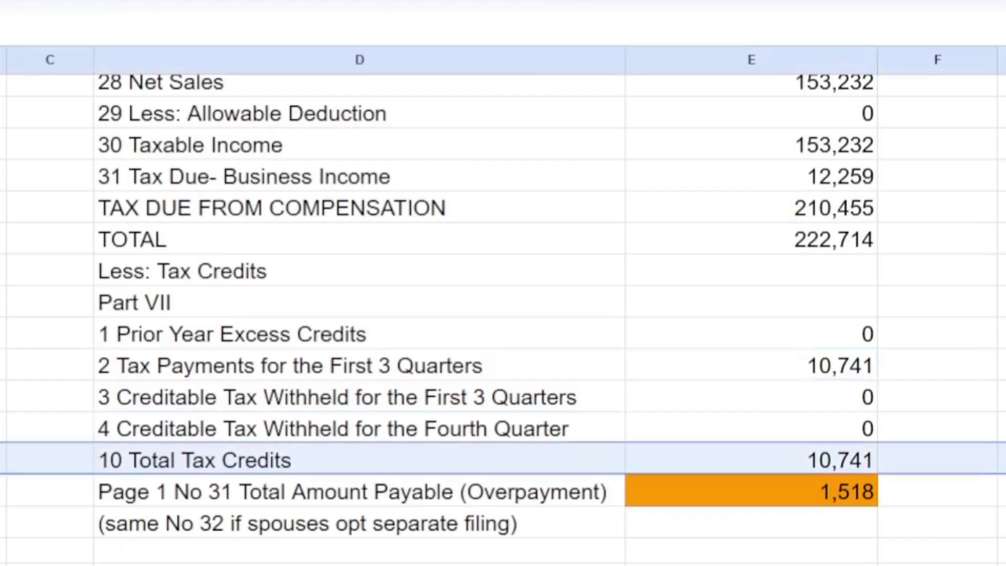
{"action": "right_click", "coordinate": [1, 460]}
{"action": "left_click", "coordinate": [1, 330]}
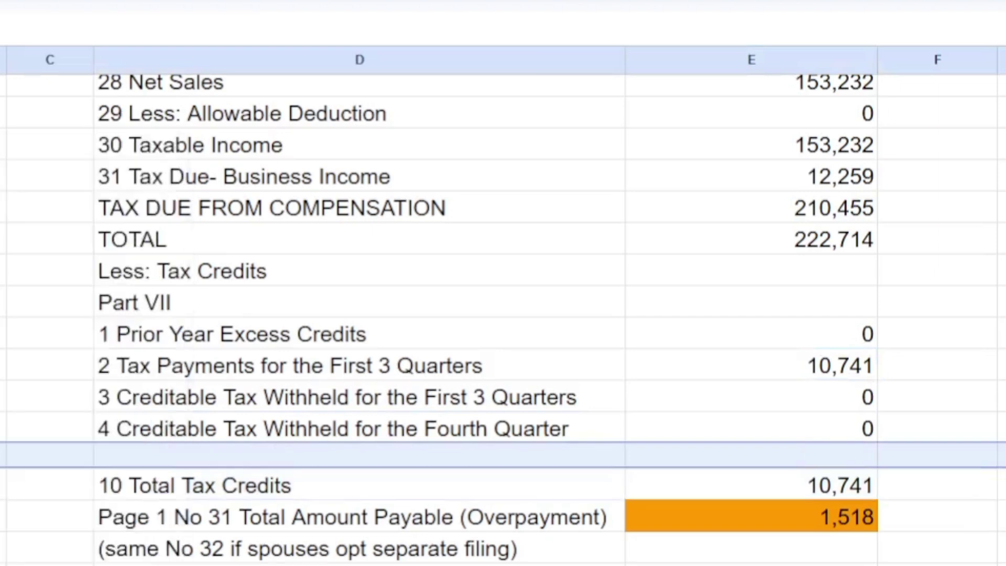
Label the new row in column D "5 tAX WITHHELD PER BIR FORM 2316"
{"action": "left_click", "coordinate": [360, 454]}
{"action": "type", "text": "5 "}
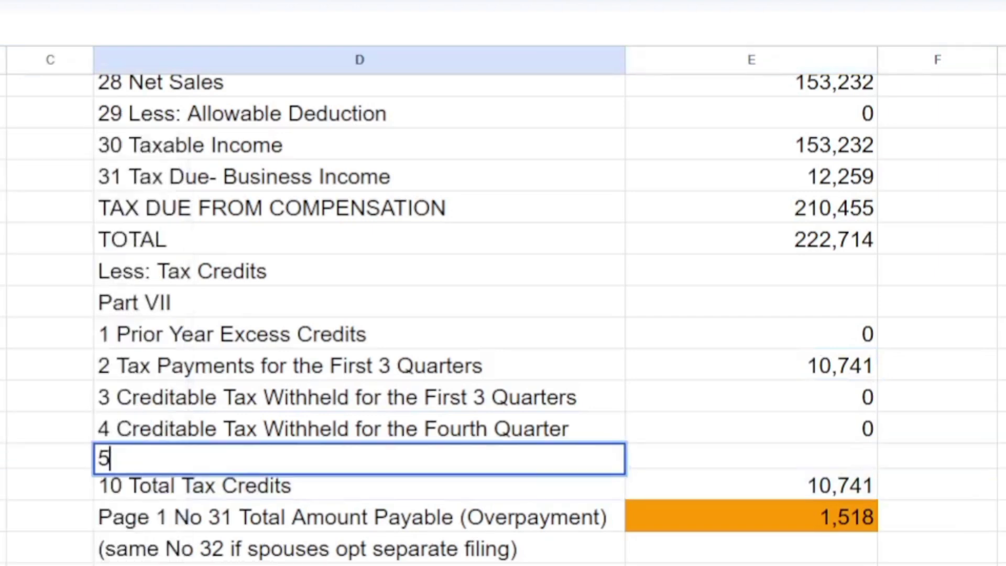
{"action": "type", "text": "BIR F"}
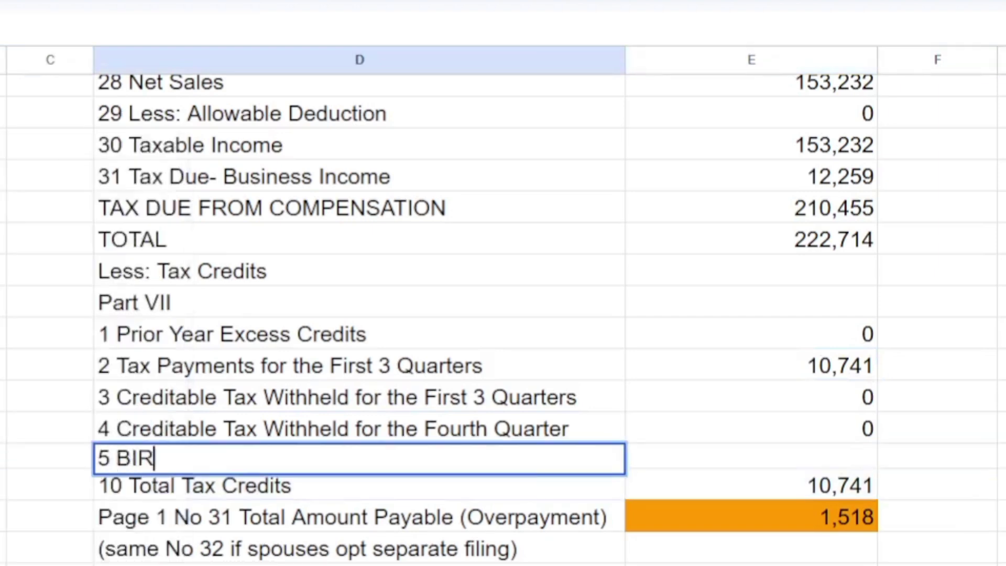
{"action": "key", "text": "BackSpace"}
{"action": "key", "text": "BackSpace"}
{"action": "key", "text": "BackSpace"}
{"action": "key", "text": "BackSpace"}
{"action": "key", "text": "BackSpace"}
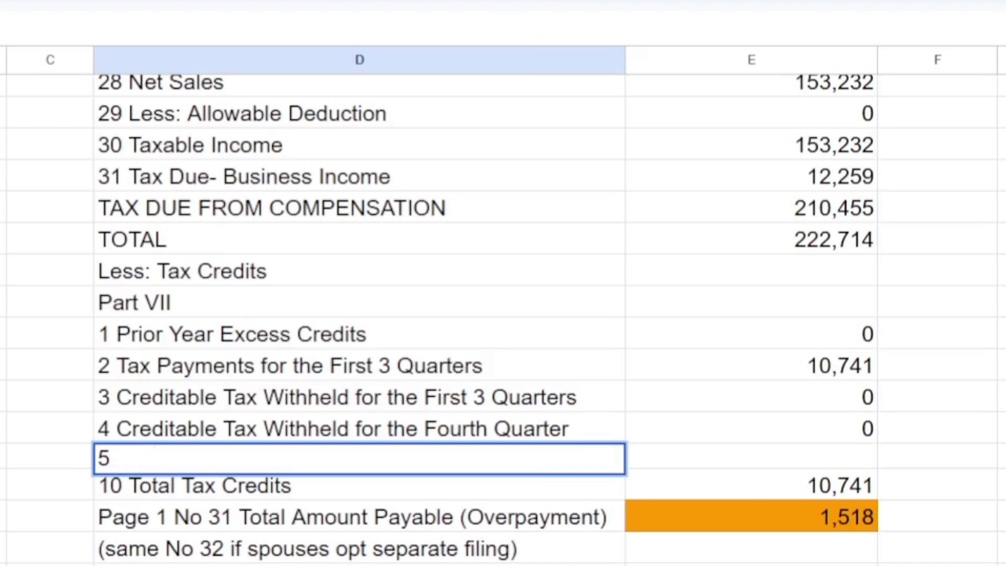
{"action": "type", "text": "tAX WITH"}
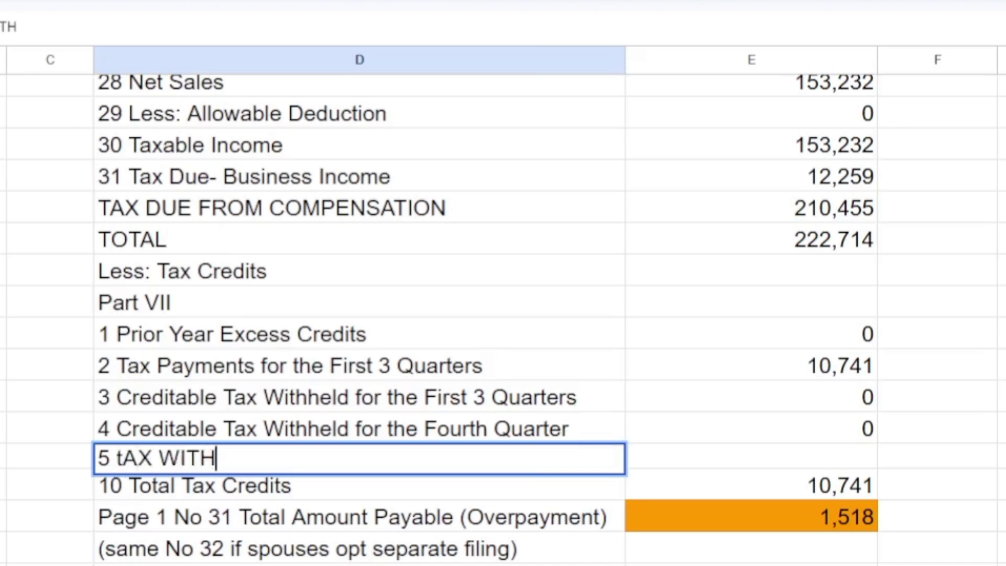
{"action": "type", "text": "HELD PER Bir"}
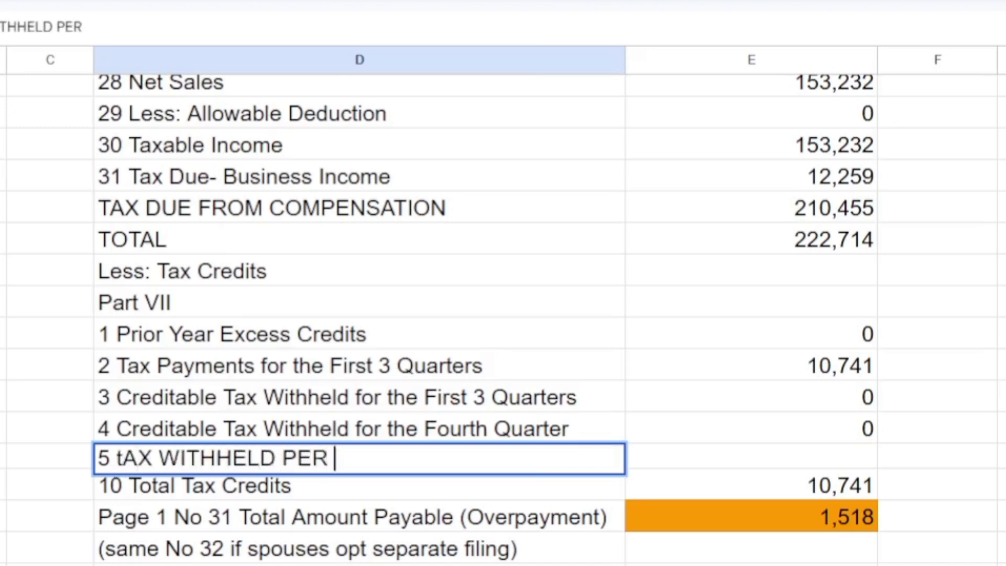
{"action": "key", "text": "BackSpace"}
{"action": "key", "text": "BackSpace"}
{"action": "key", "text": "BackSpace"}
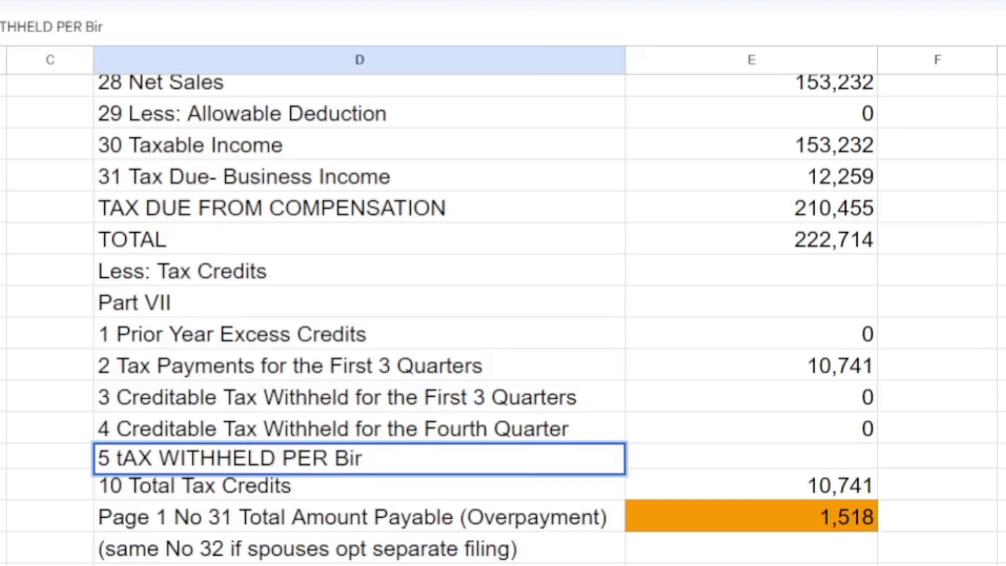
{"action": "type", "text": "IR"}
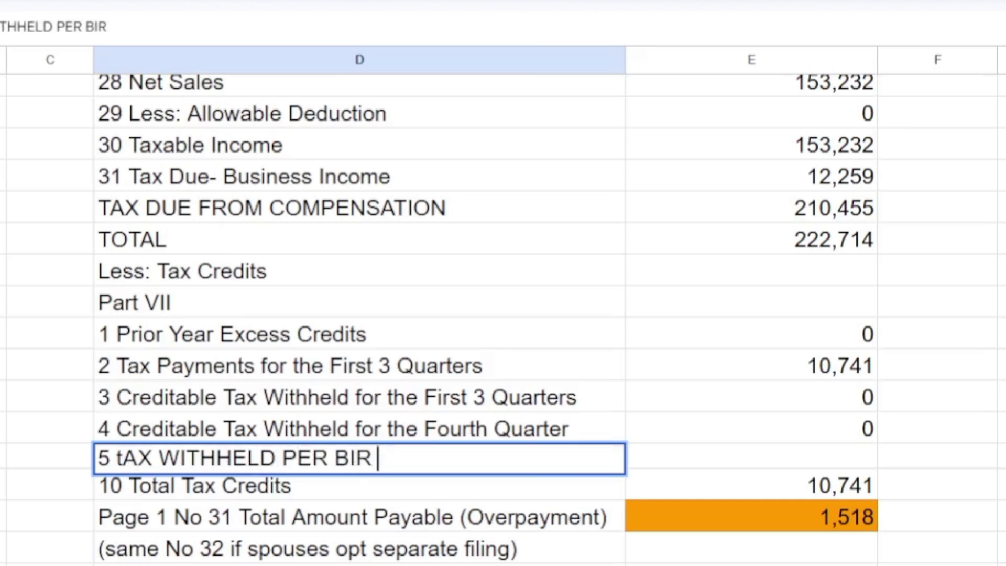
{"action": "type", "text": " FORM 2315"}
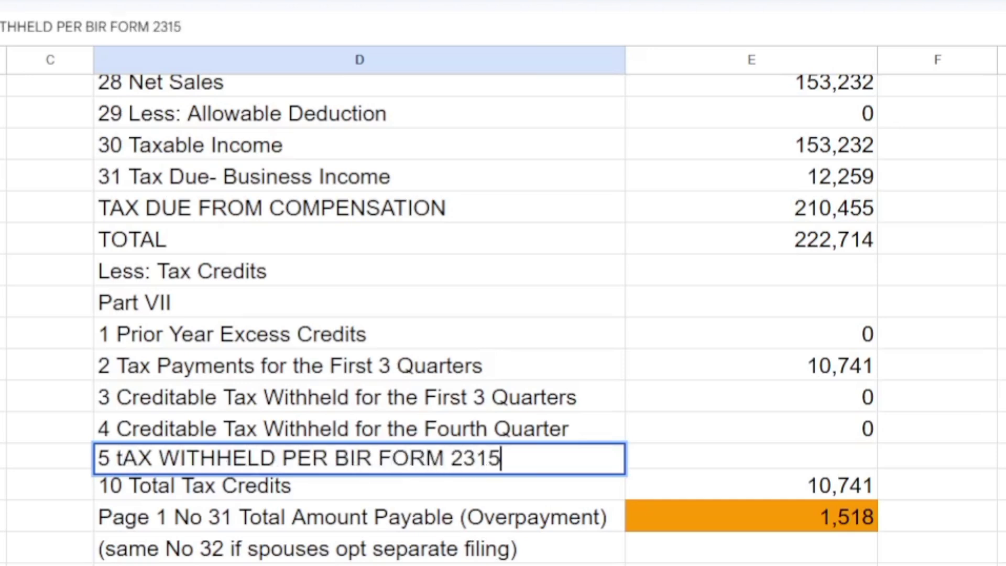
{"action": "key", "text": "BackSpace"}
{"action": "type", "text": "6"}
{"action": "key", "text": "Tab"}
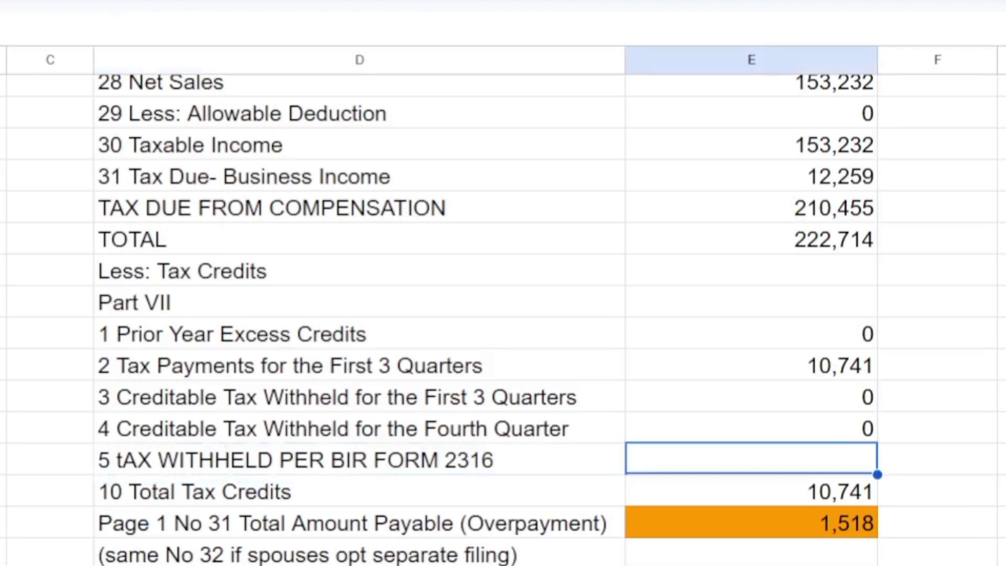
Enter 210,454 as the tax withheld per BIR Form 2316 and recompute Total Tax Credits as the sum of E54:E58
{"action": "type", "text": "21045"}
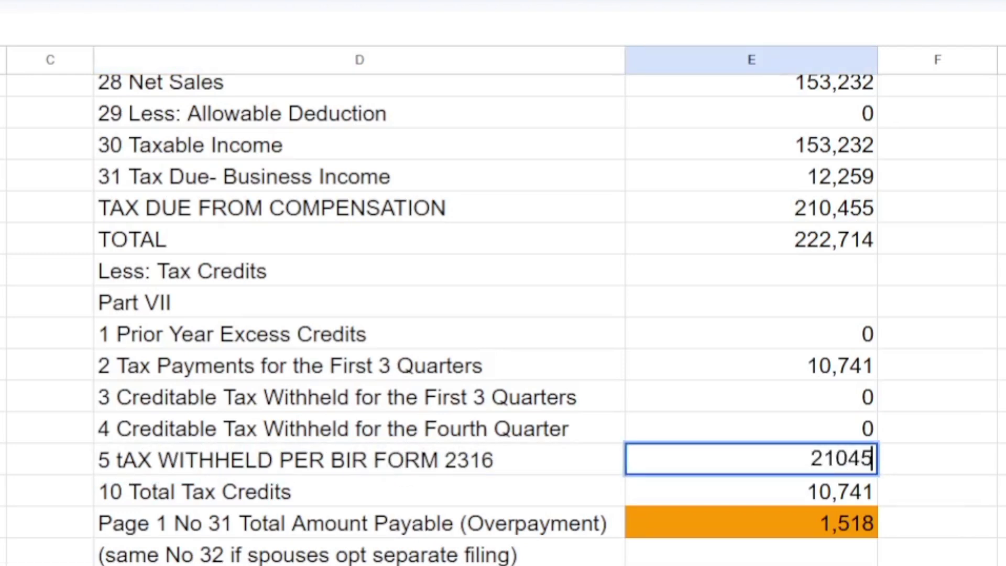
{"action": "type", "text": "4"}
{"action": "key", "text": "Return"}
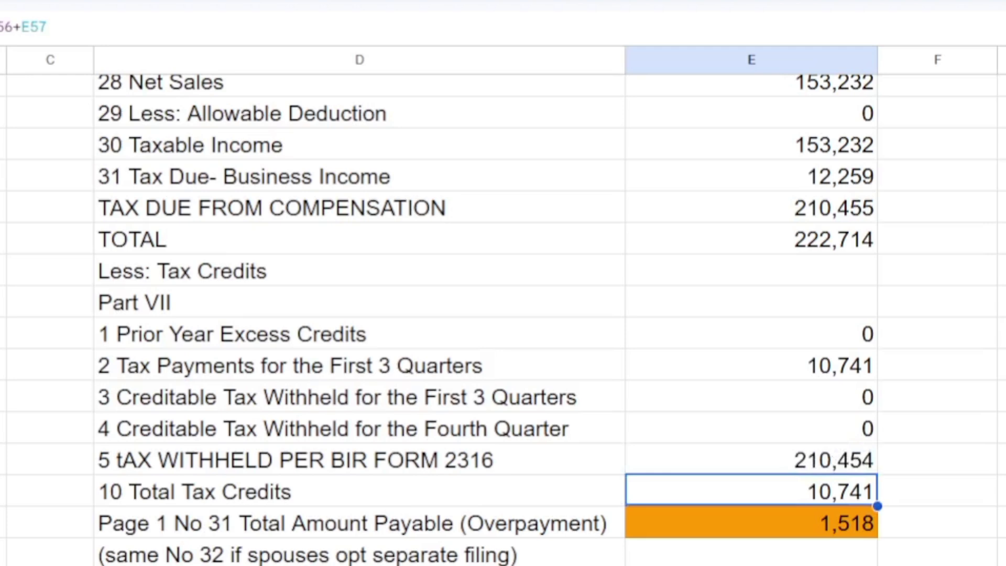
{"action": "type", "text": "="}
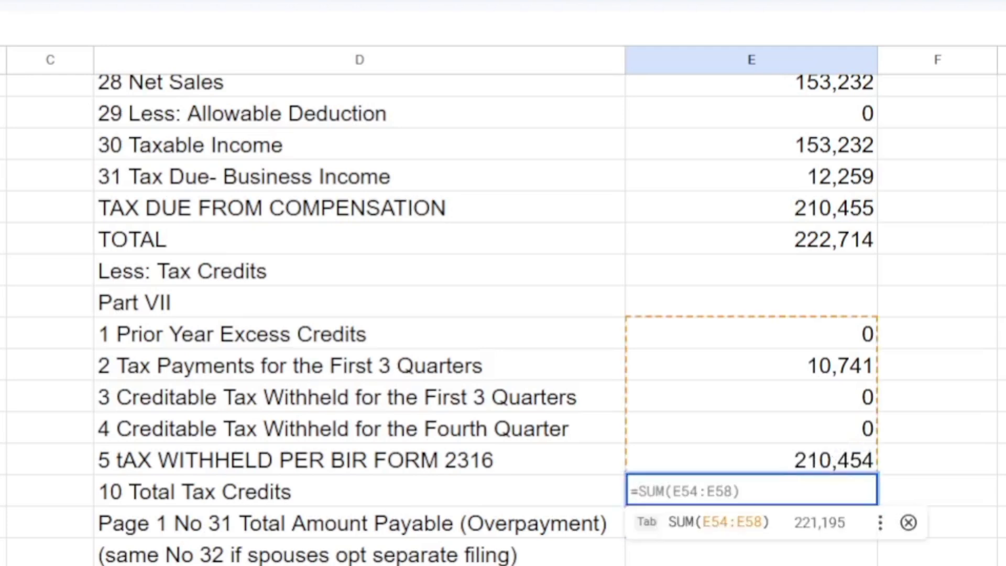
{"action": "key", "text": "Tab"}
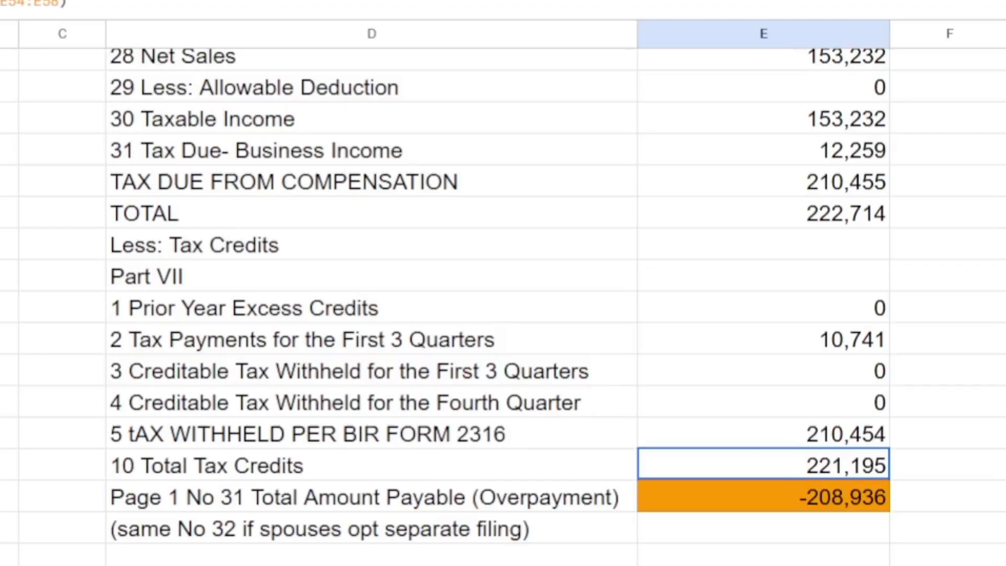
Replace the Total Amount Payable (Overpayment) formula with =E51-E59, subtracting the total tax credits from TOTAL
{"action": "left_click", "coordinate": [763, 497]}
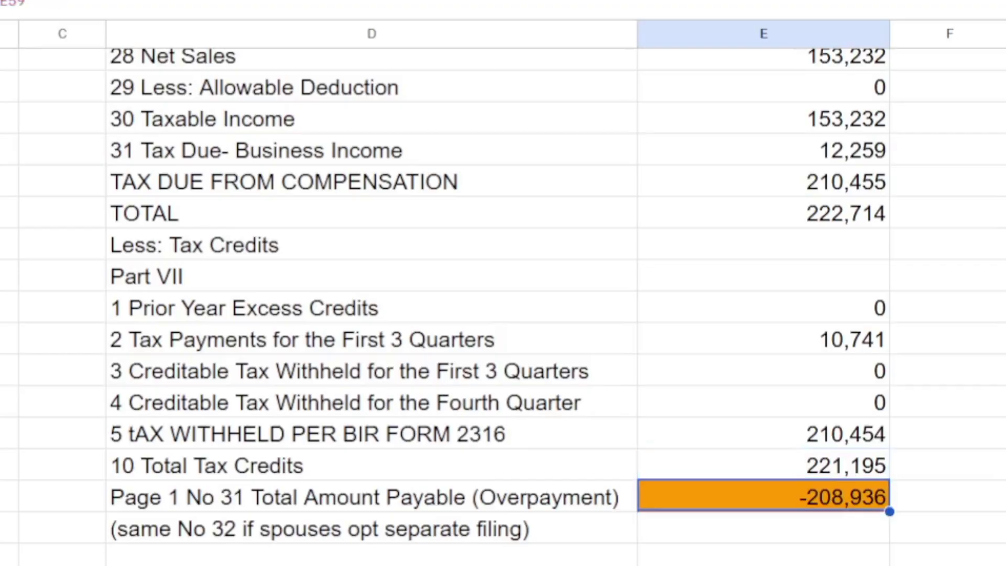
{"action": "type", "text": "=E51"}
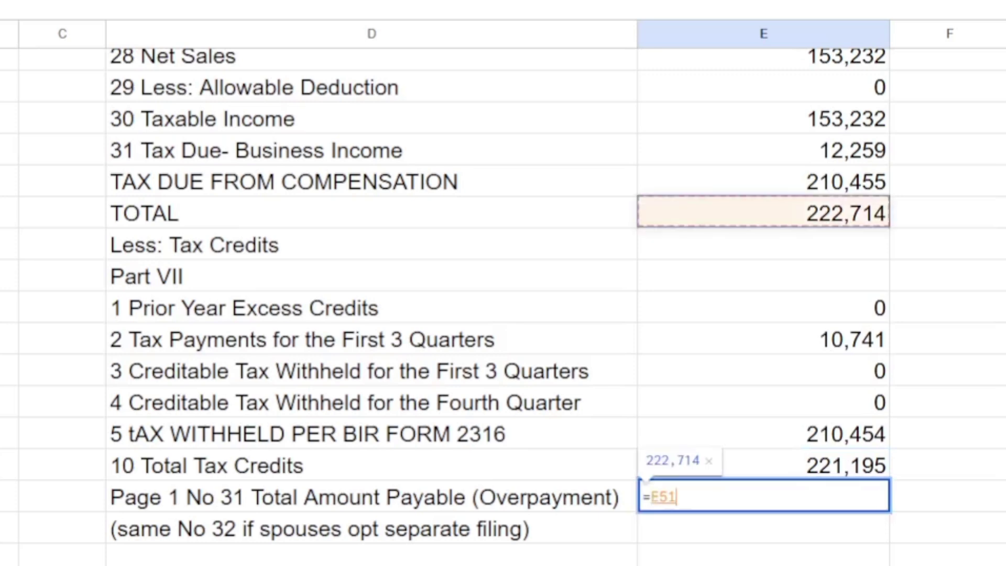
{"action": "type", "text": "-"}
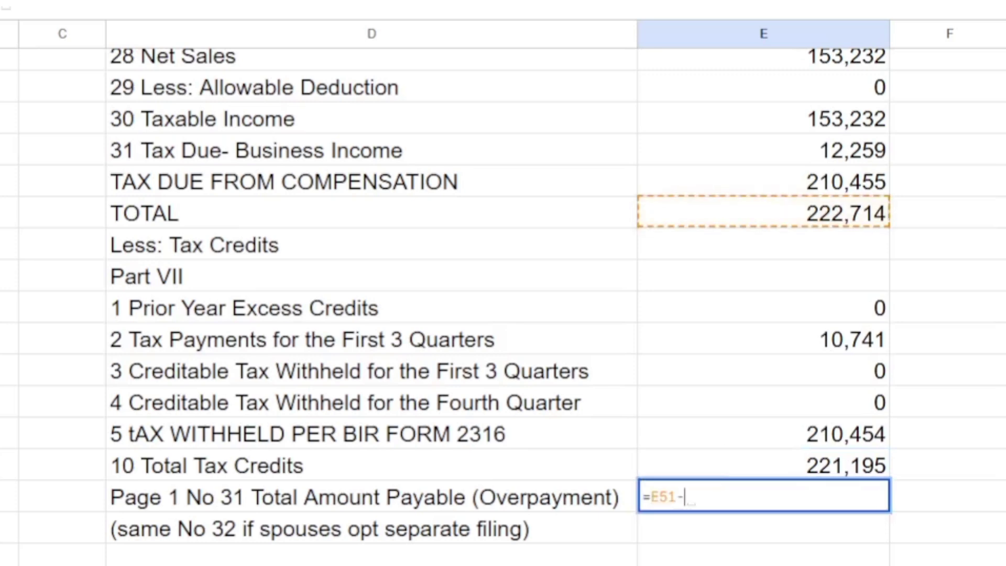
{"action": "type", "text": "E59"}
{"action": "key", "text": "Return"}
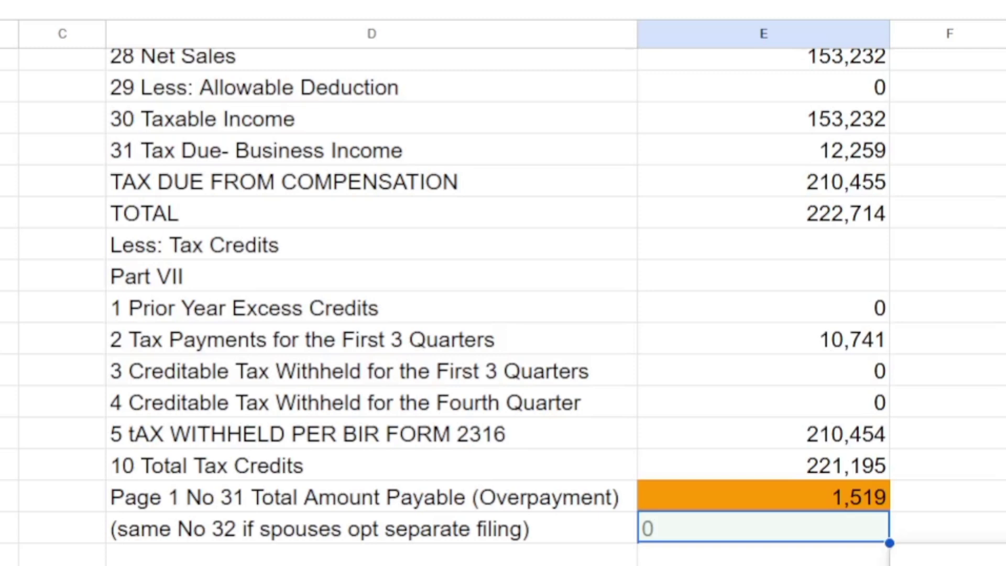
Add the note "DEADLINE APRIL 15, 2025" in column F beside the Total Amount Payable
{"action": "left_click", "coordinate": [948, 495]}
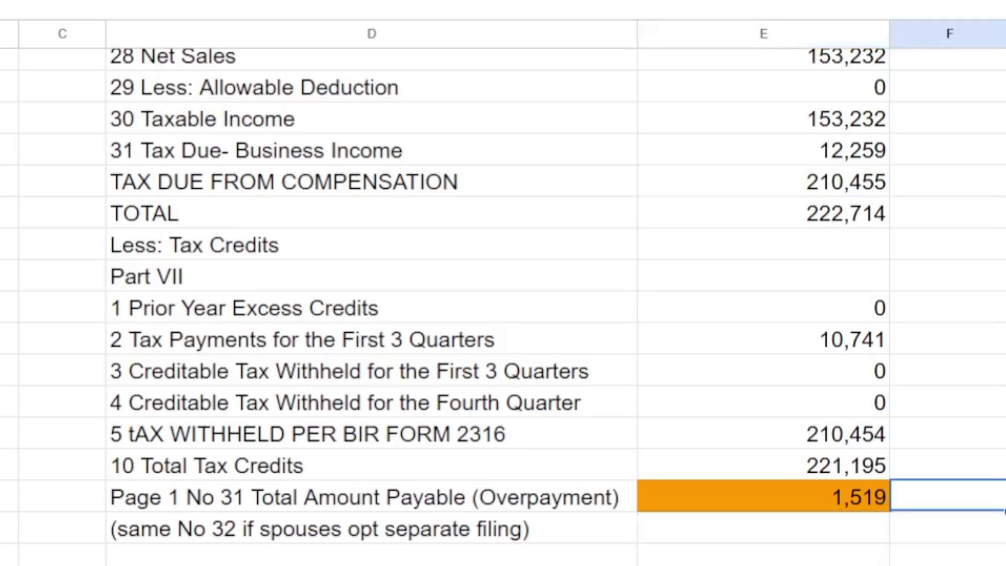
{"action": "type", "text": "DEADLIN"}
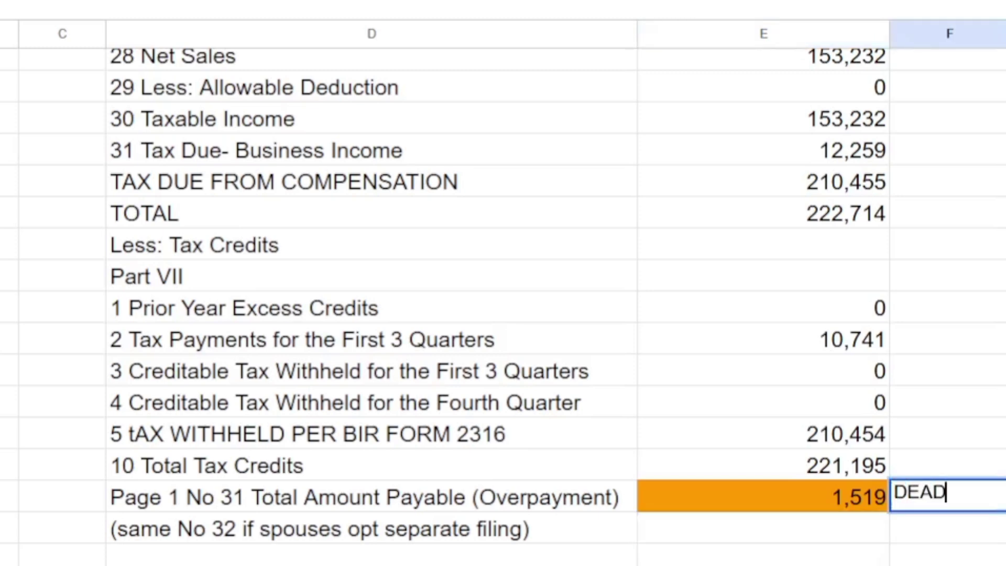
{"action": "type", "text": "E ARIL"}
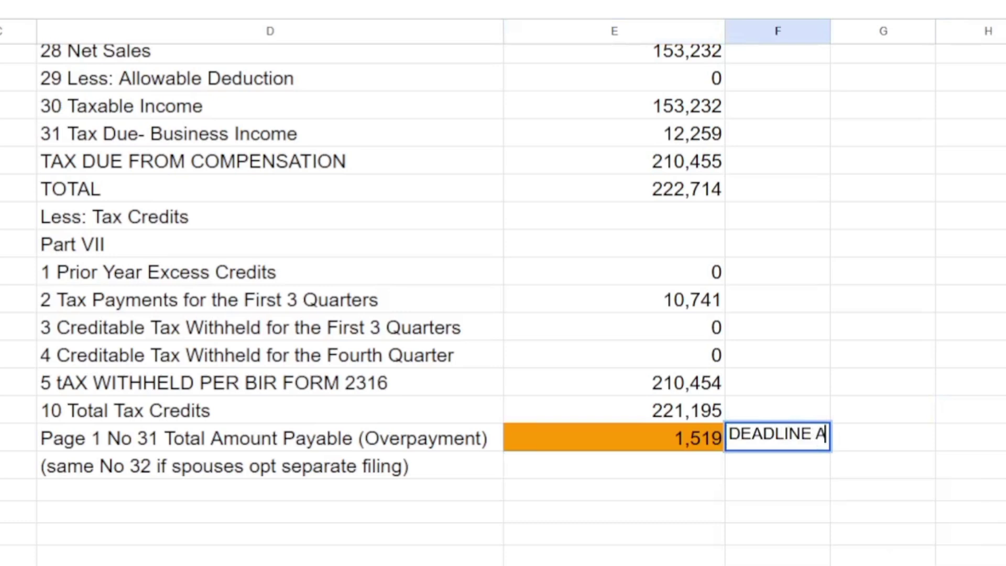
{"action": "key", "text": "BackSpace"}
{"action": "key", "text": "BackSpace"}
{"action": "key", "text": "BackSpace"}
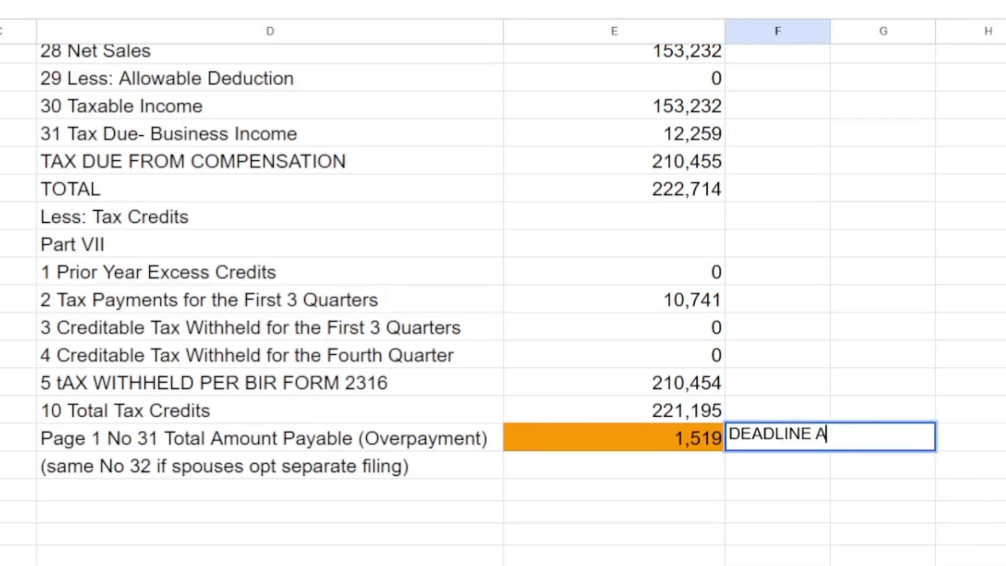
{"action": "type", "text": "PRIL 1"}
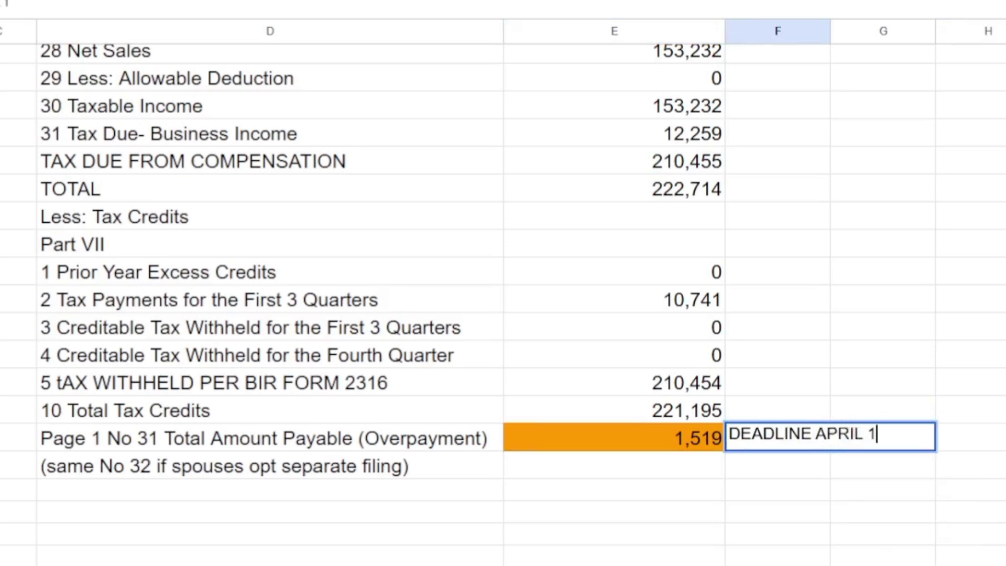
{"action": "type", "text": "5, 2025"}
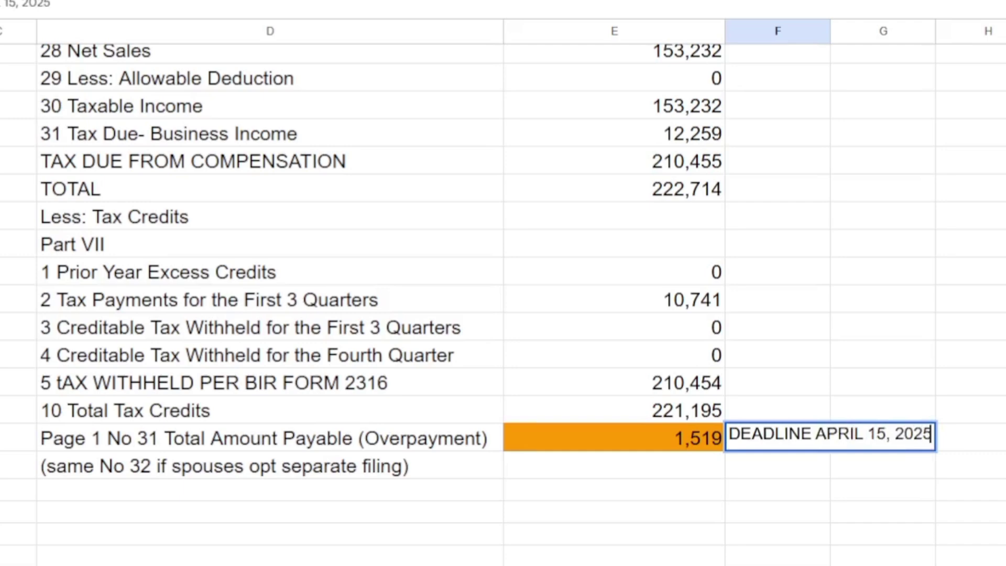
{"action": "key", "text": "Return"}
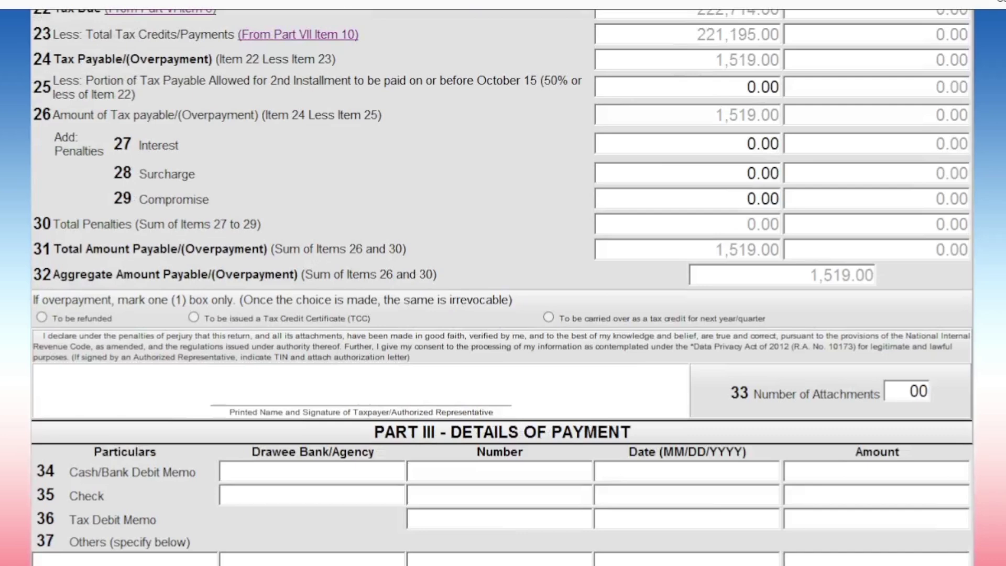
Switch to BIR Form 1701v2018, review the Part II total tax payable on page 1, and validate the return
{"action": "scroll", "coordinate": [501, 288], "scroll_direction": "up", "scroll_amount": 2}
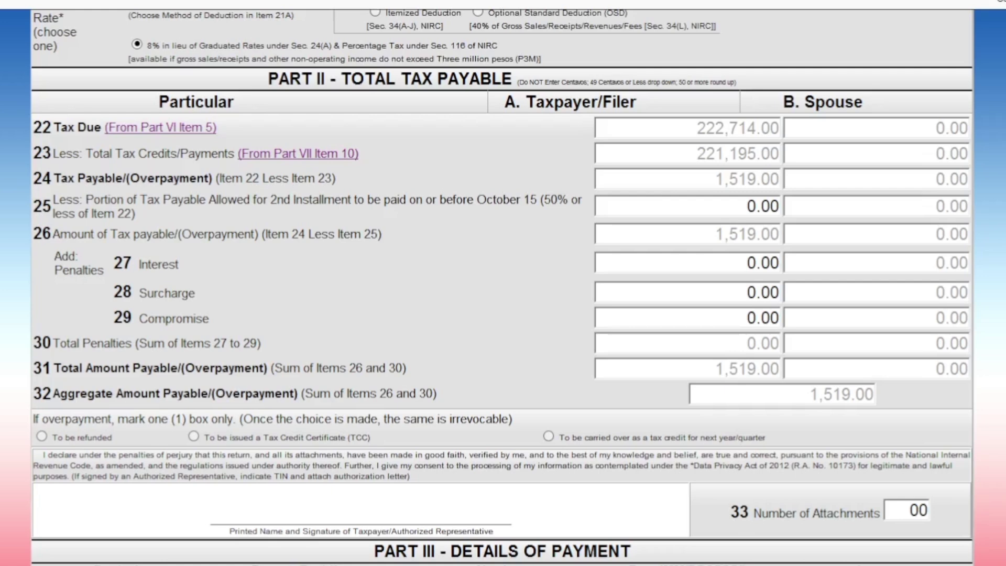
{"action": "scroll", "coordinate": [502, 288], "scroll_direction": "down", "scroll_amount": 2}
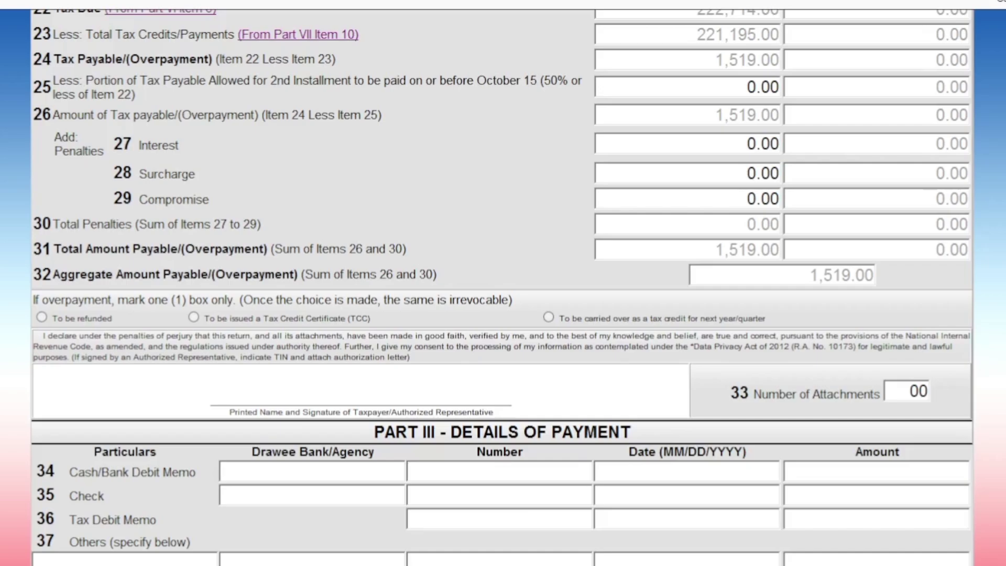
{"action": "scroll", "coordinate": [502, 288], "scroll_direction": "down", "scroll_amount": 3}
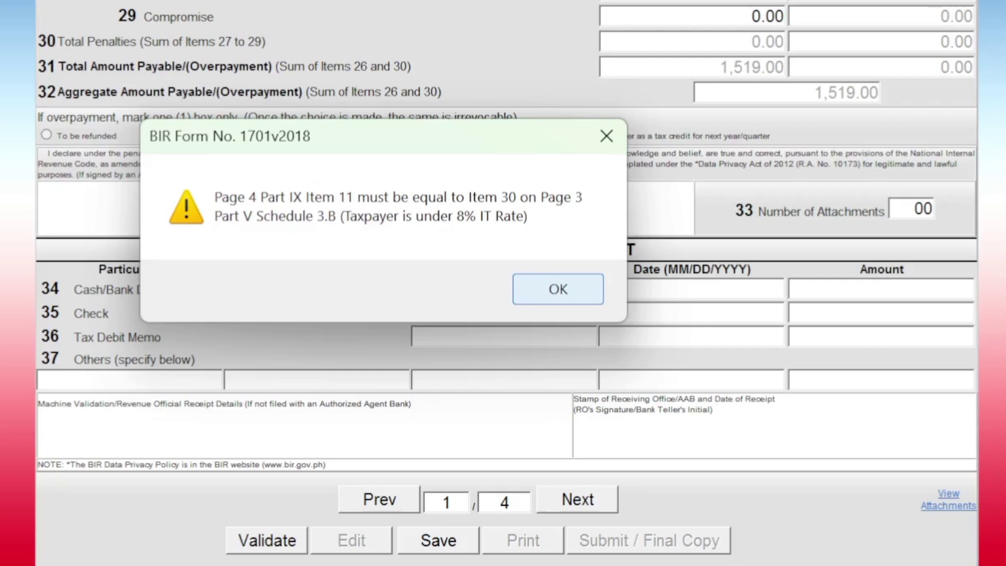
{"action": "key", "text": "Return"}
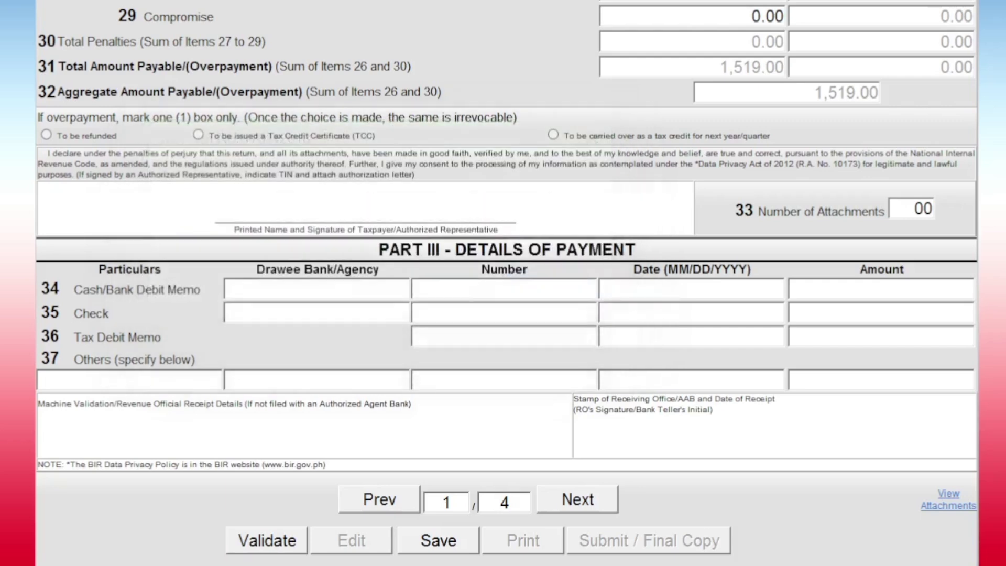
On page 4, enter 153,232 as the taxpayer's Net Income/(Loss) per Books in the Part IX reconciliation
{"action": "left_click", "coordinate": [577, 499]}
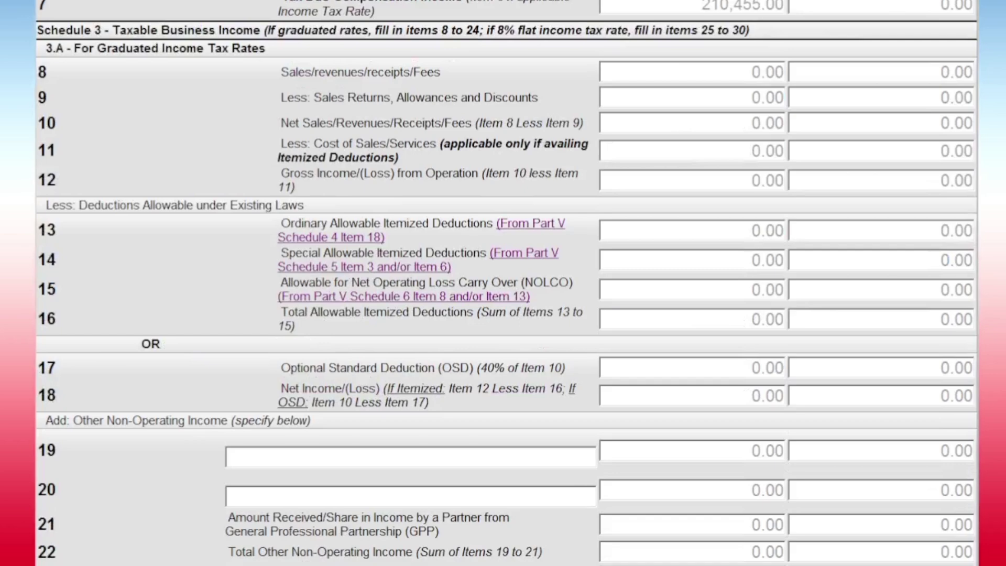
{"action": "scroll", "coordinate": [503, 283], "scroll_direction": "down", "scroll_amount": 5}
{"action": "left_click", "coordinate": [577, 510]}
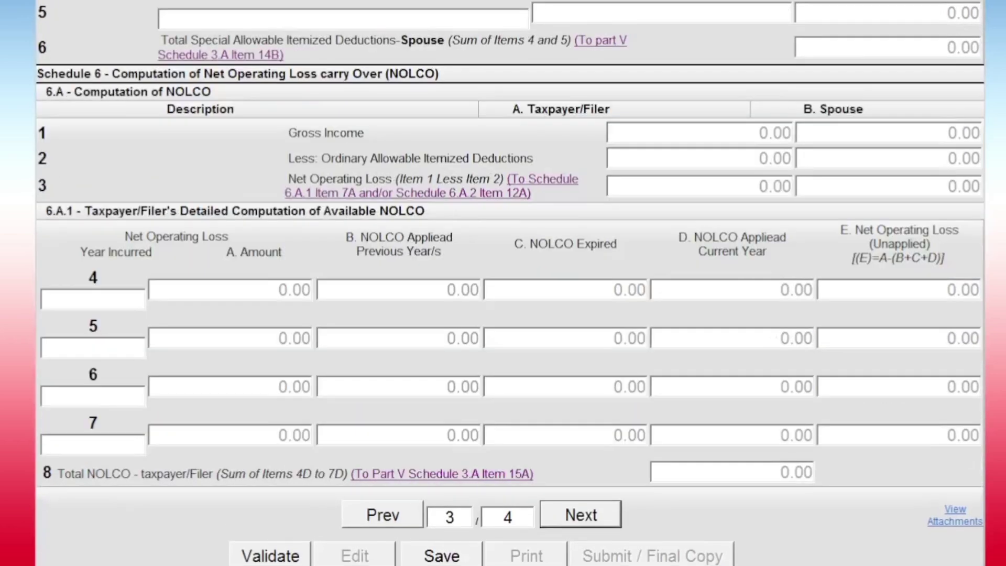
{"action": "left_click", "coordinate": [580, 514]}
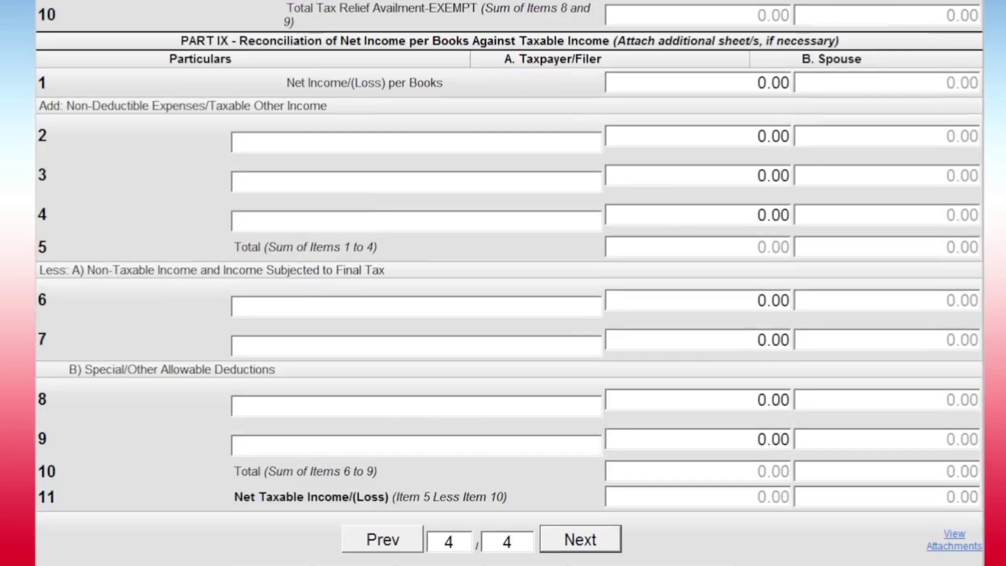
{"action": "left_click", "coordinate": [696, 82]}
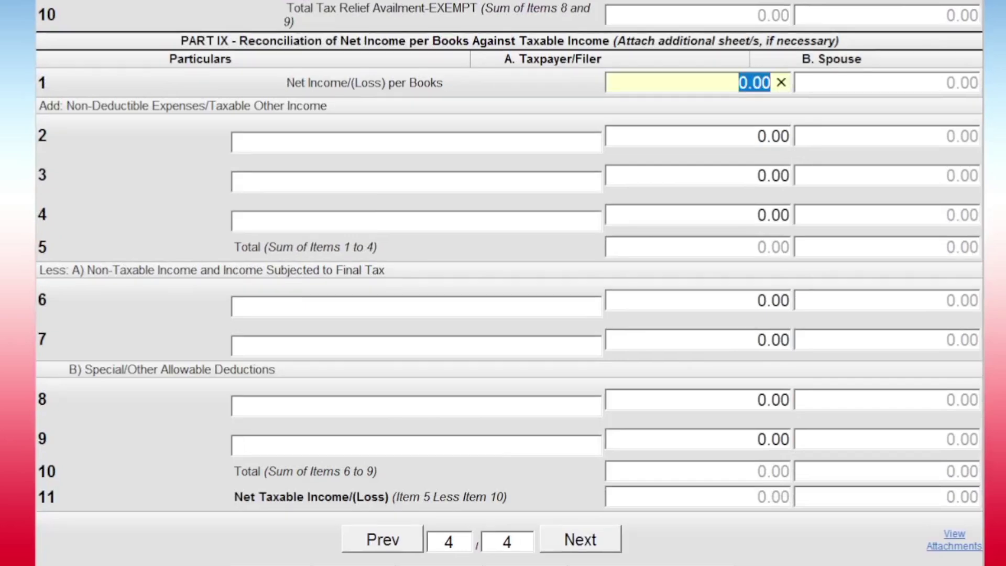
{"action": "type", "text": "152"}
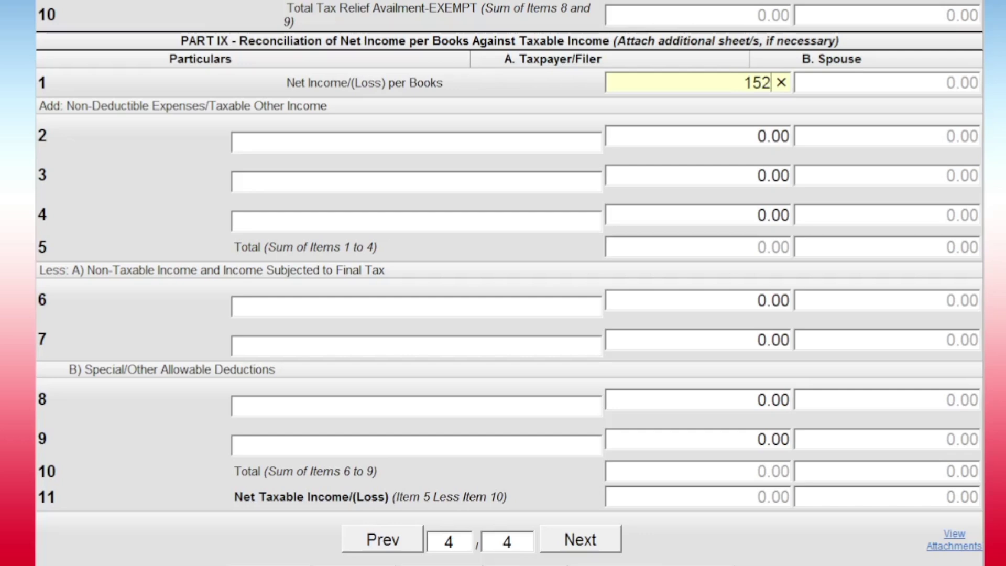
{"action": "key", "text": "BackSpace"}
{"action": "type", "text": "3232"}
{"action": "key", "text": "Tab"}
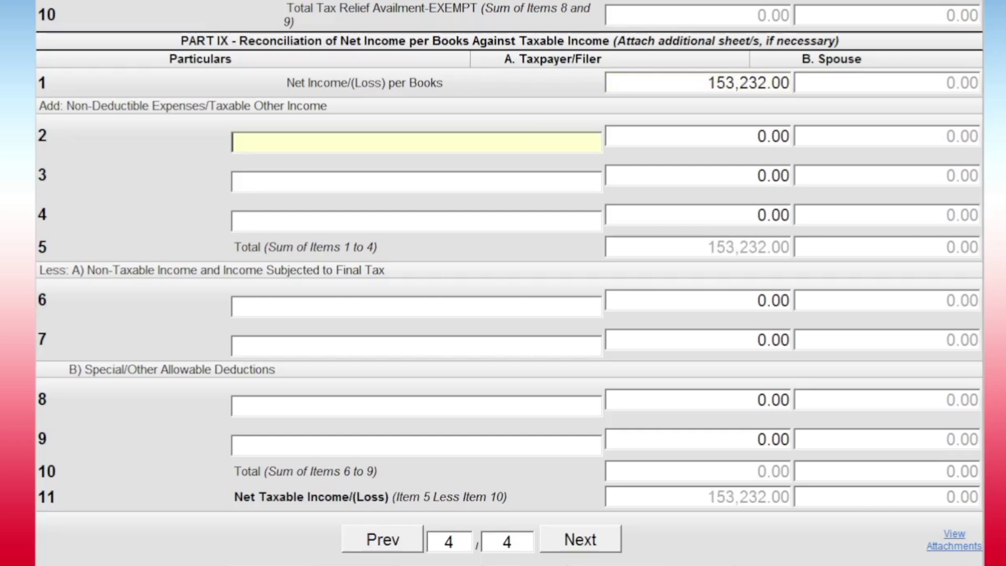
Validate the completed BIR Form 1701v2018 return and save it
{"action": "scroll", "coordinate": [503, 283], "scroll_direction": "down", "scroll_amount": 1}
{"action": "left_click", "coordinate": [269, 540]}
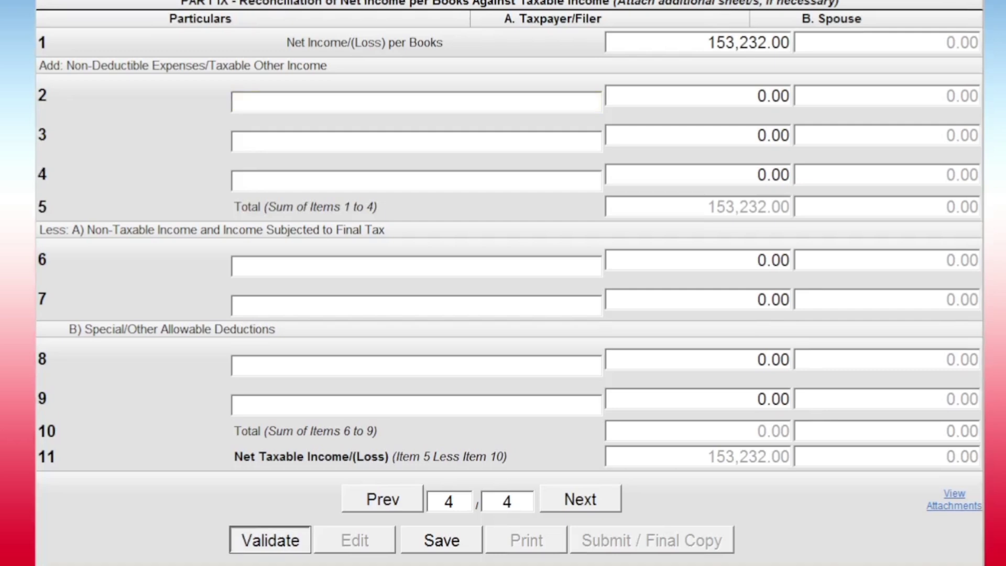
{"action": "key", "text": "Return"}
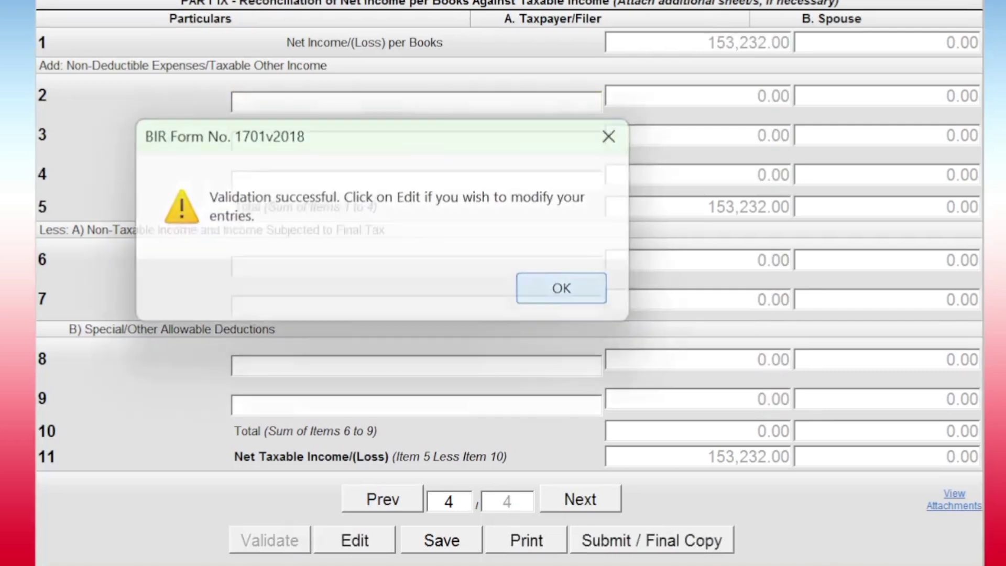
{"action": "left_click", "coordinate": [442, 540]}
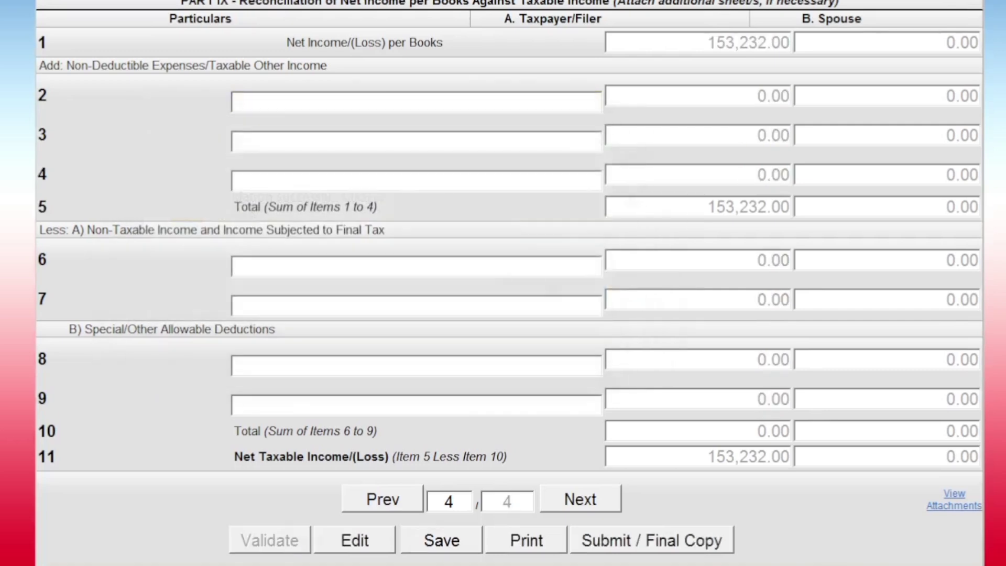
{"action": "key", "text": "Return"}
{"action": "key", "text": "Return"}
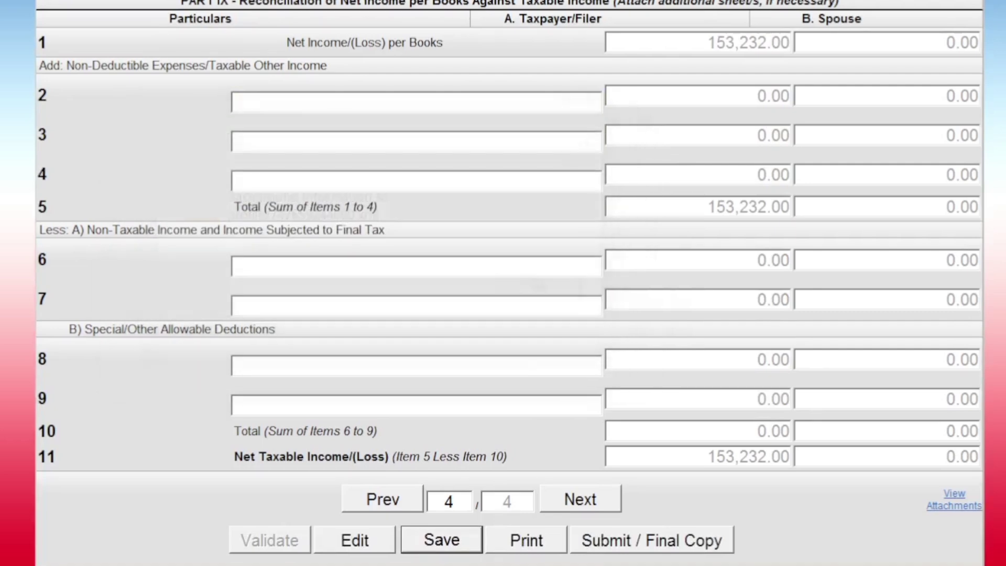
Submit the final copy of the return, agreeing to the eBIRForms Terms of Service Agreement, and close the submission notice
{"action": "left_click", "coordinate": [652, 540]}
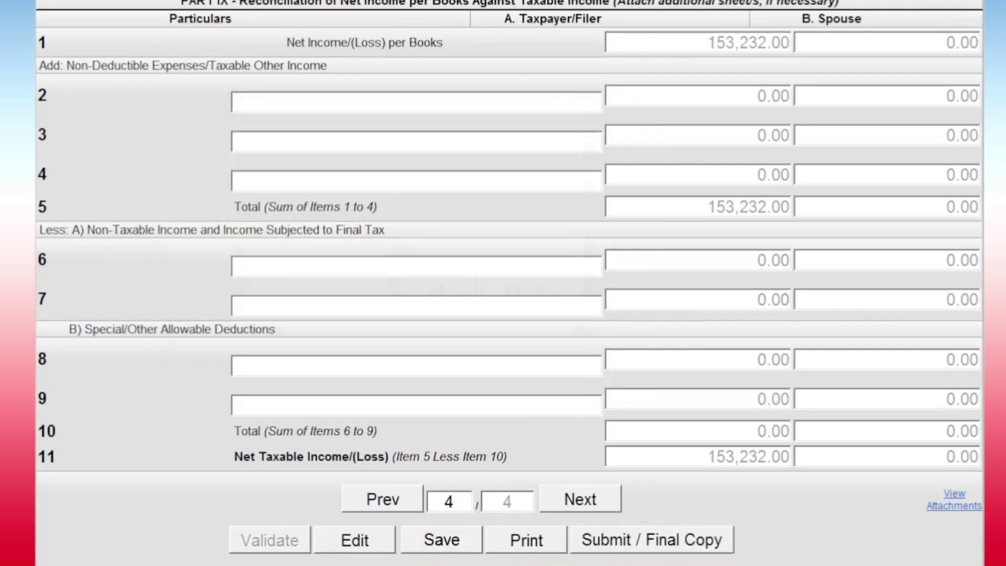
{"action": "left_click", "coordinate": [455, 303]}
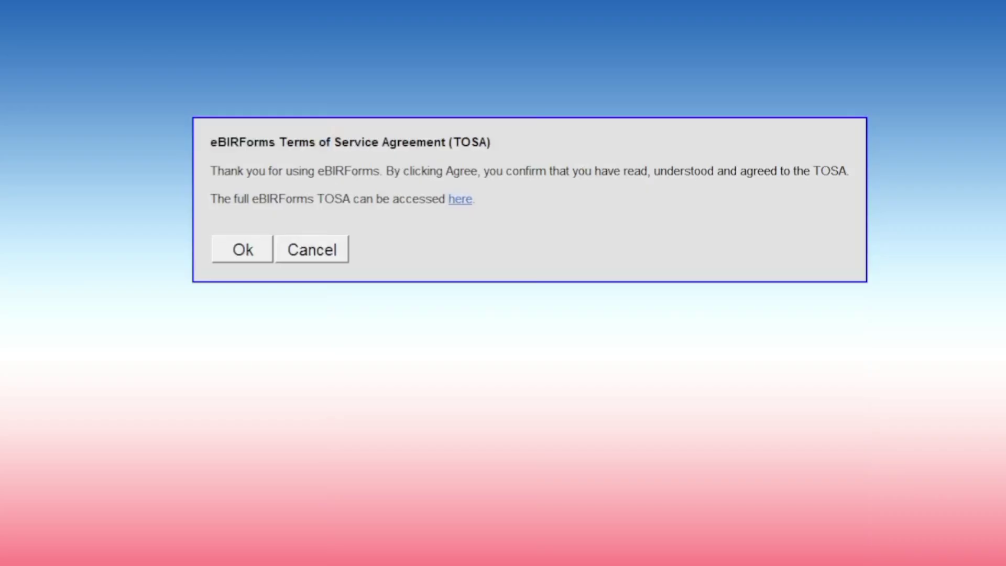
{"action": "key", "text": "Return"}
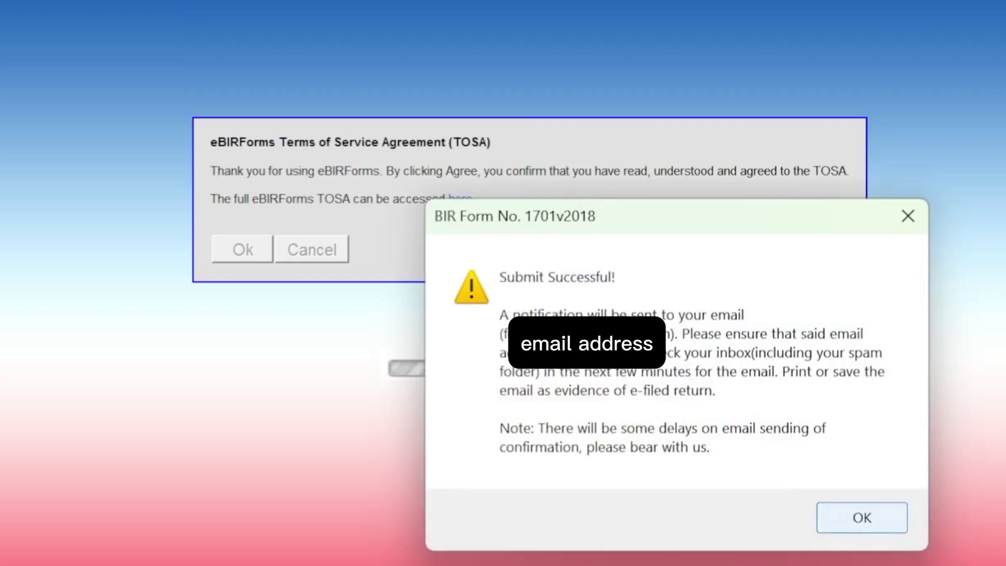
{"action": "key", "text": "Return"}
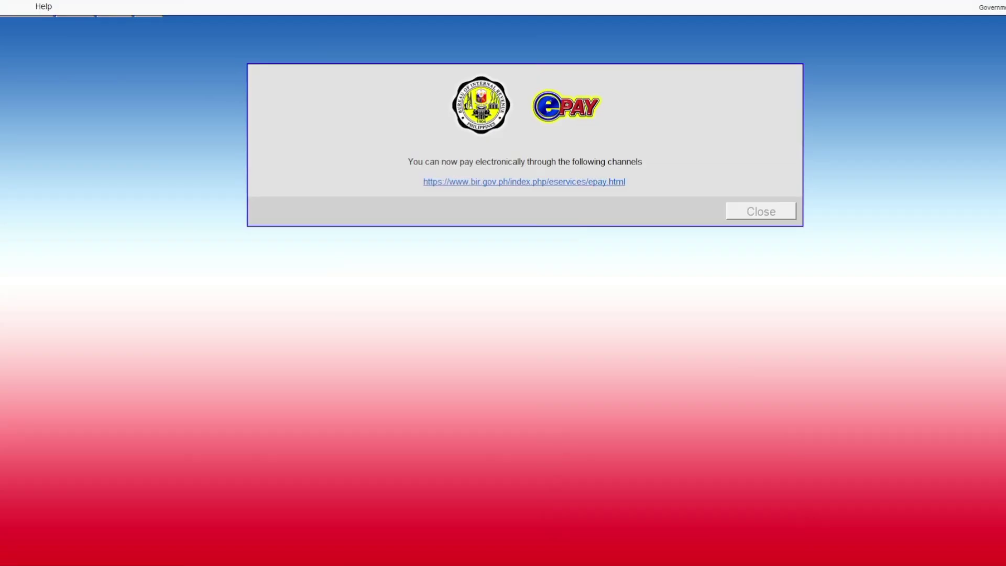